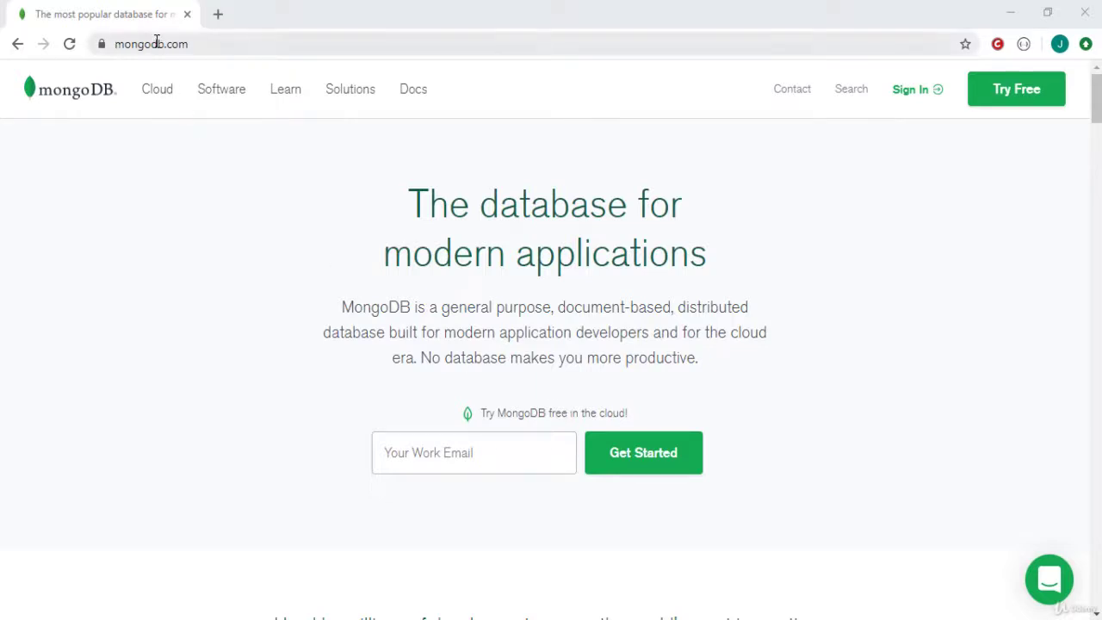
Go to the MongoDB download center and choose the Community Server edition.
mouse_move(218, 91)
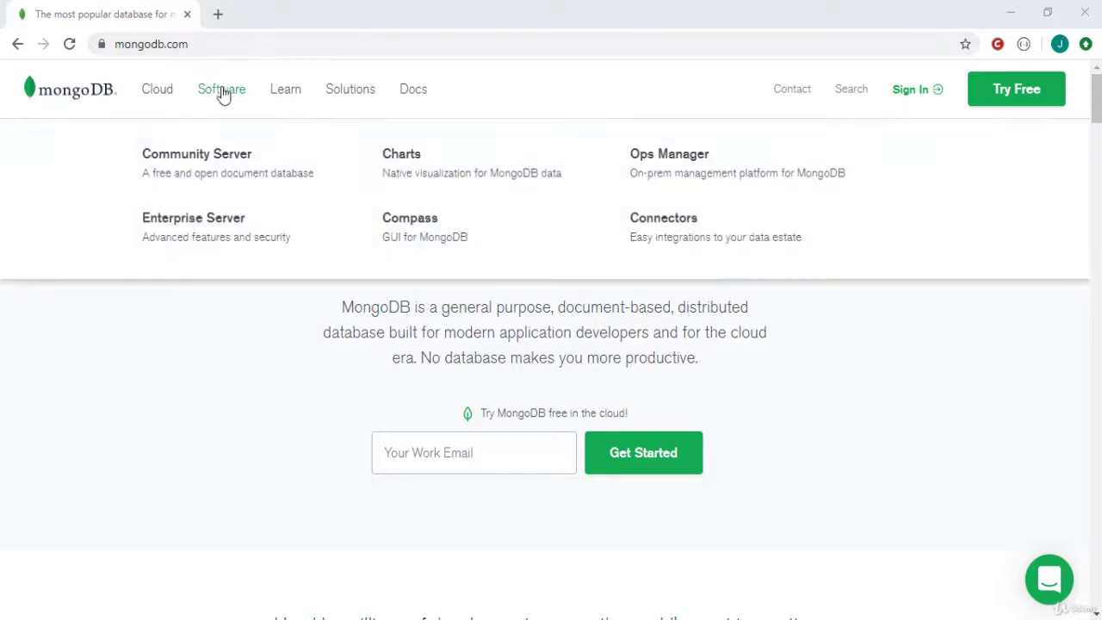
left_click(217, 162)
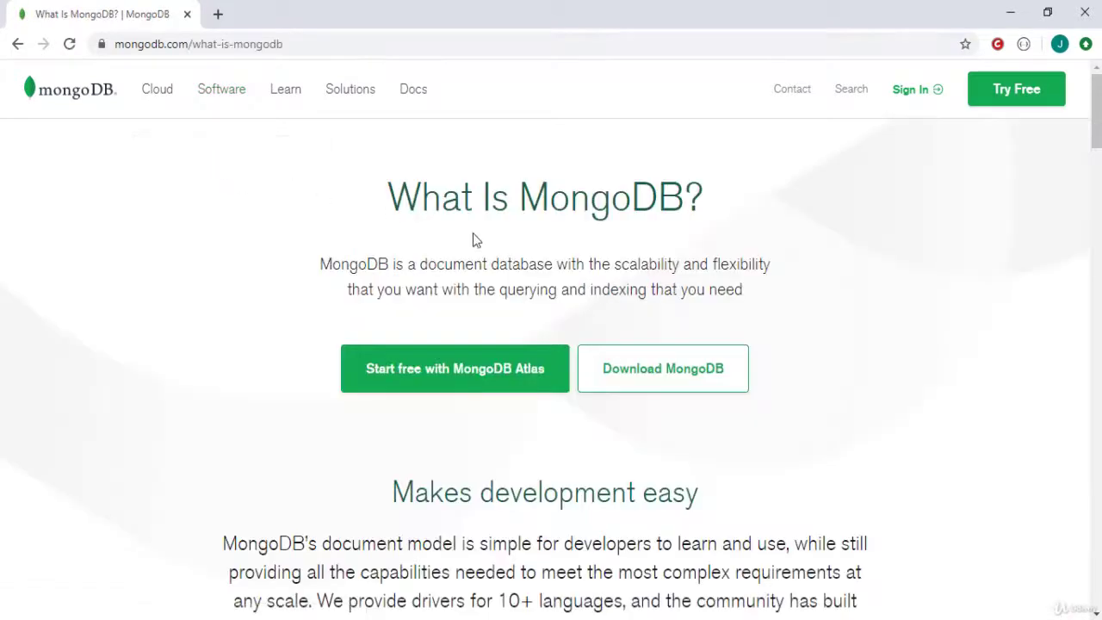
left_click(676, 375)
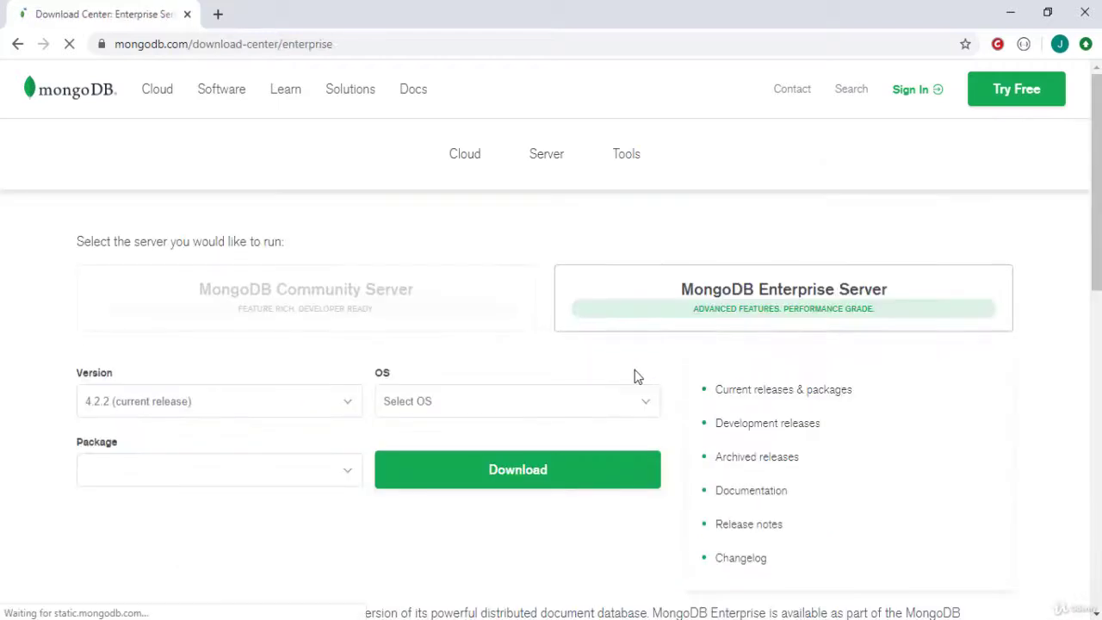
left_click(337, 313)
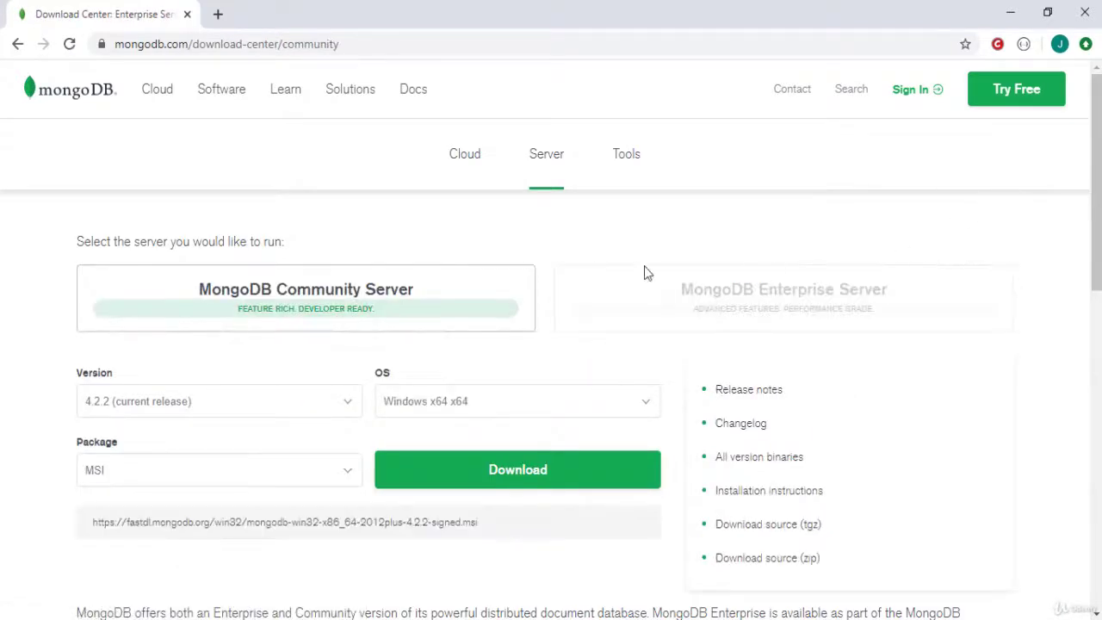
Download the 4.2.2 Windows x64 MSI package and cancel the duplicate download.
left_click(306, 401)
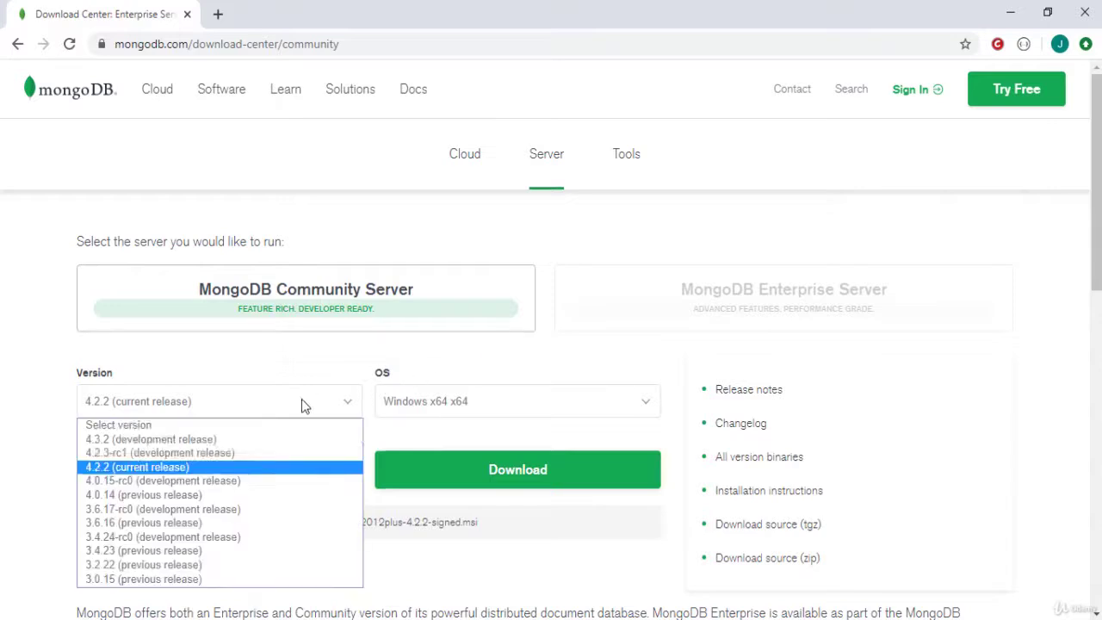
left_click(162, 470)
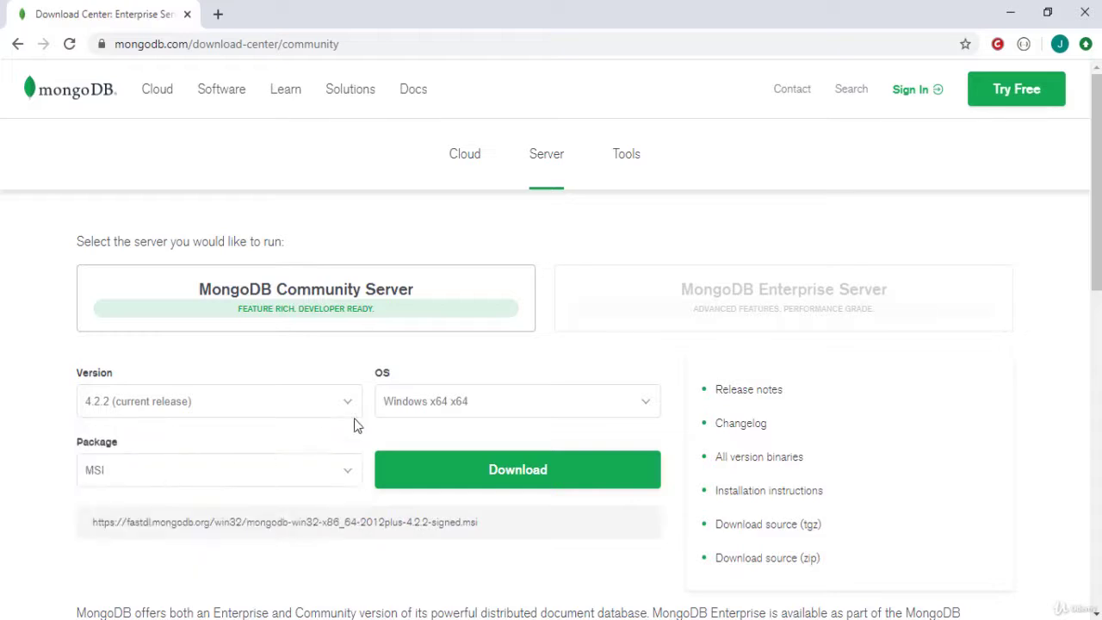
left_click(422, 404)
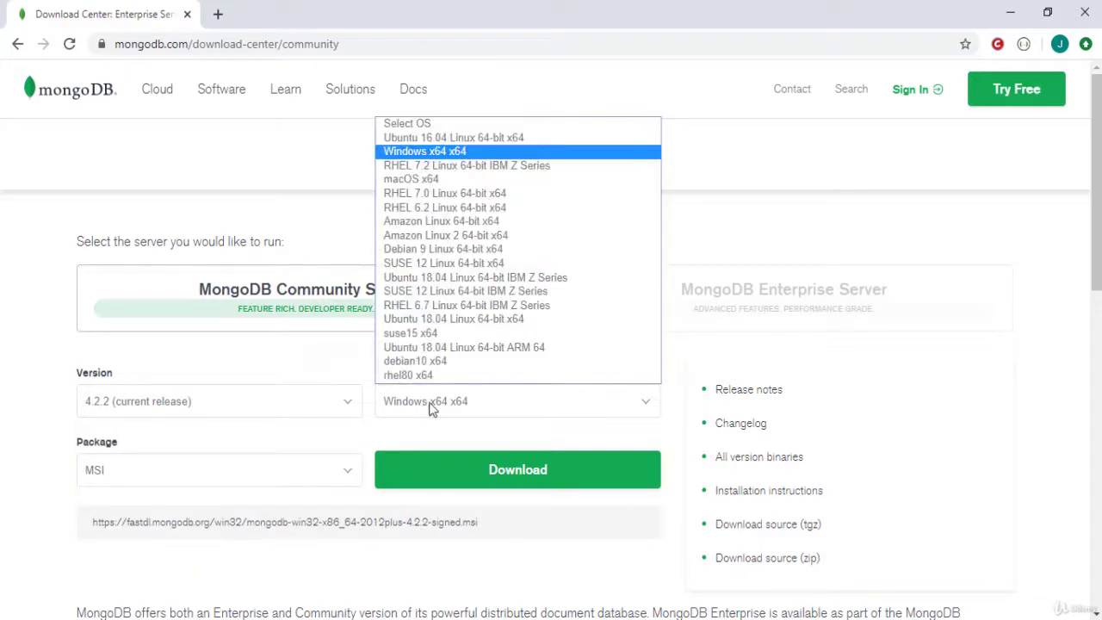
left_click(431, 152)
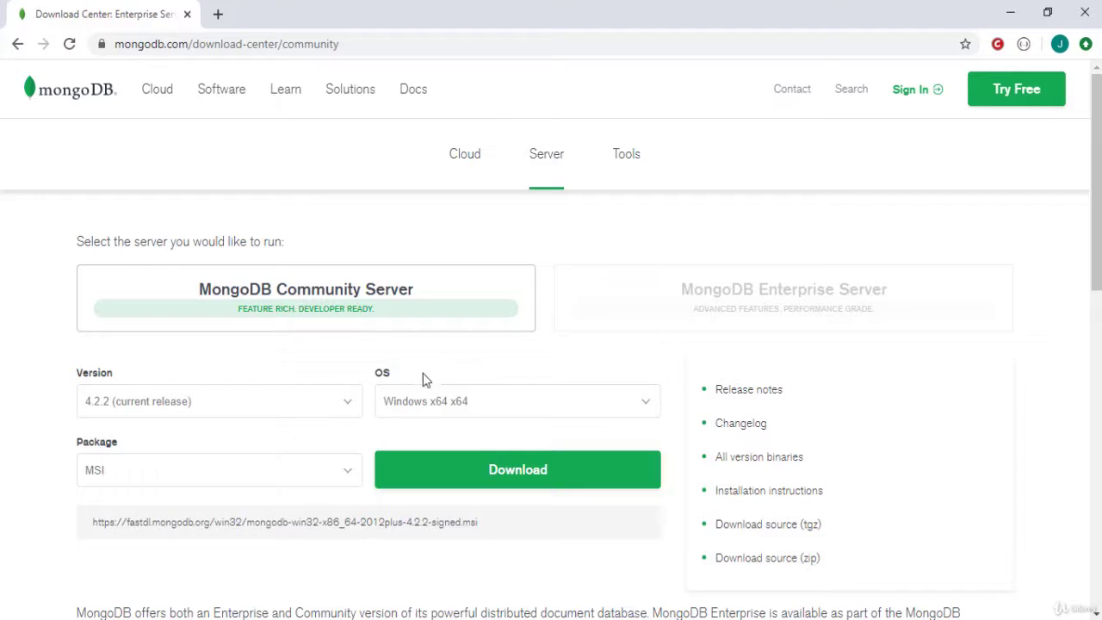
left_click(236, 478)
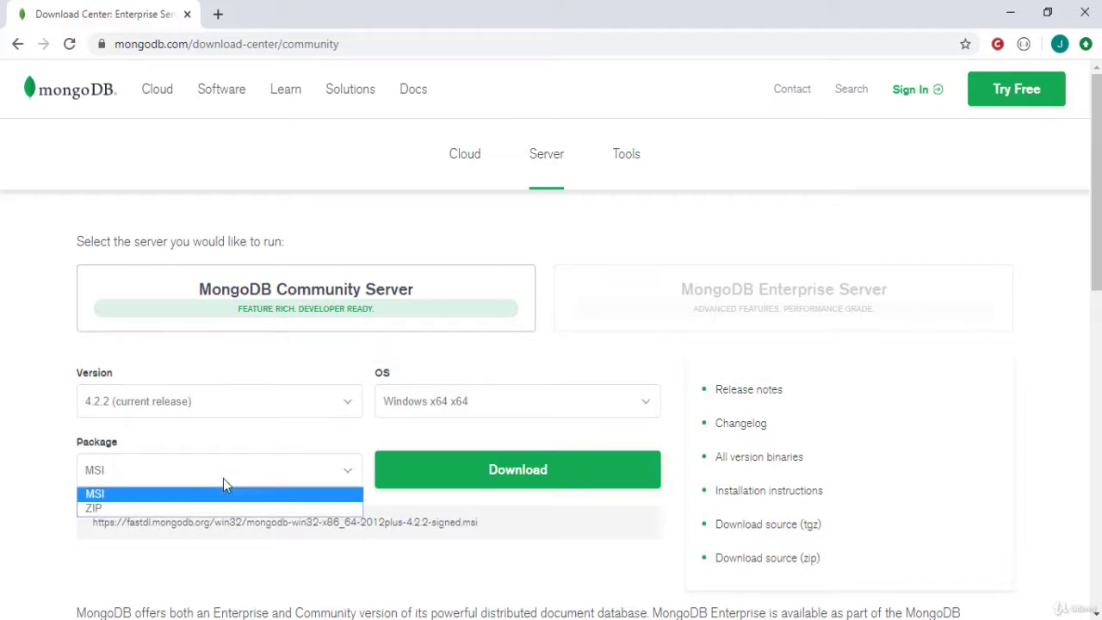
left_click(133, 498)
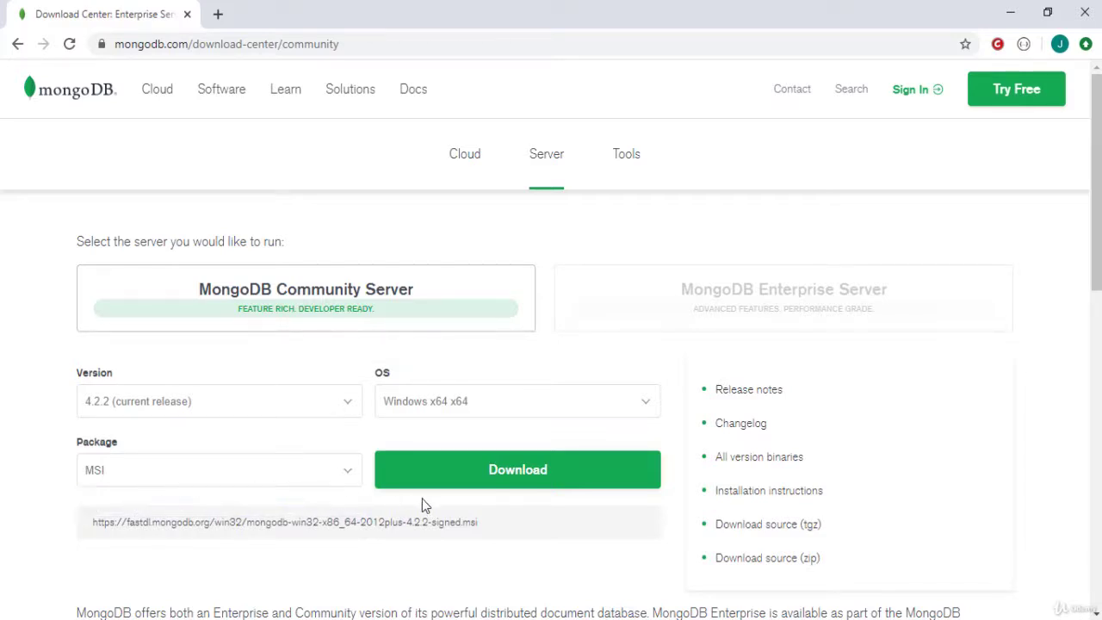
left_click(446, 484)
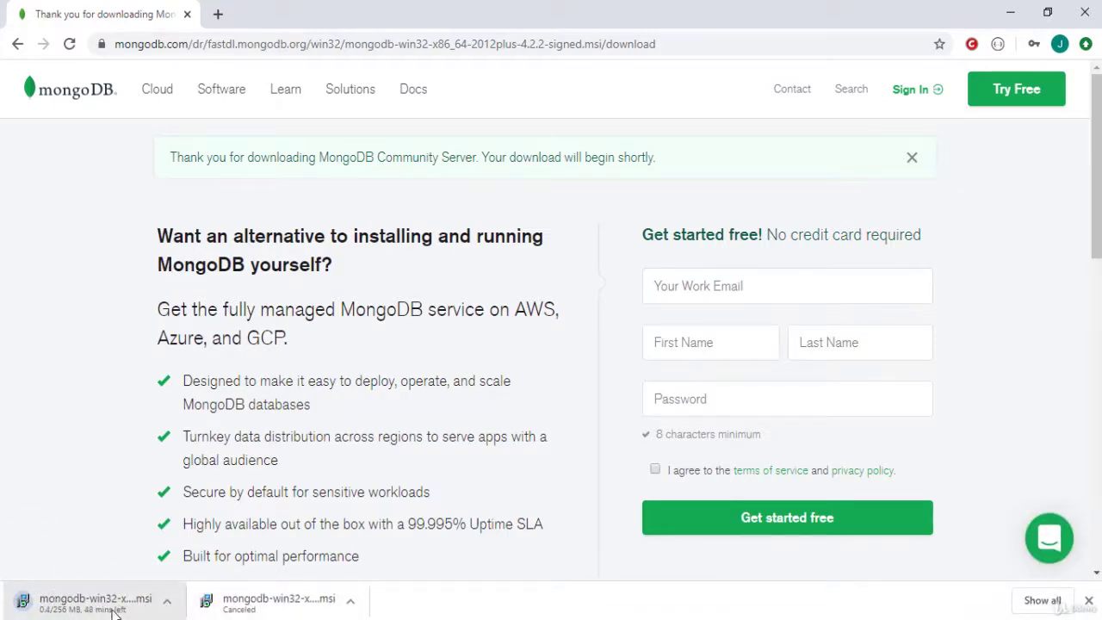
left_click(167, 603)
left_click(185, 571)
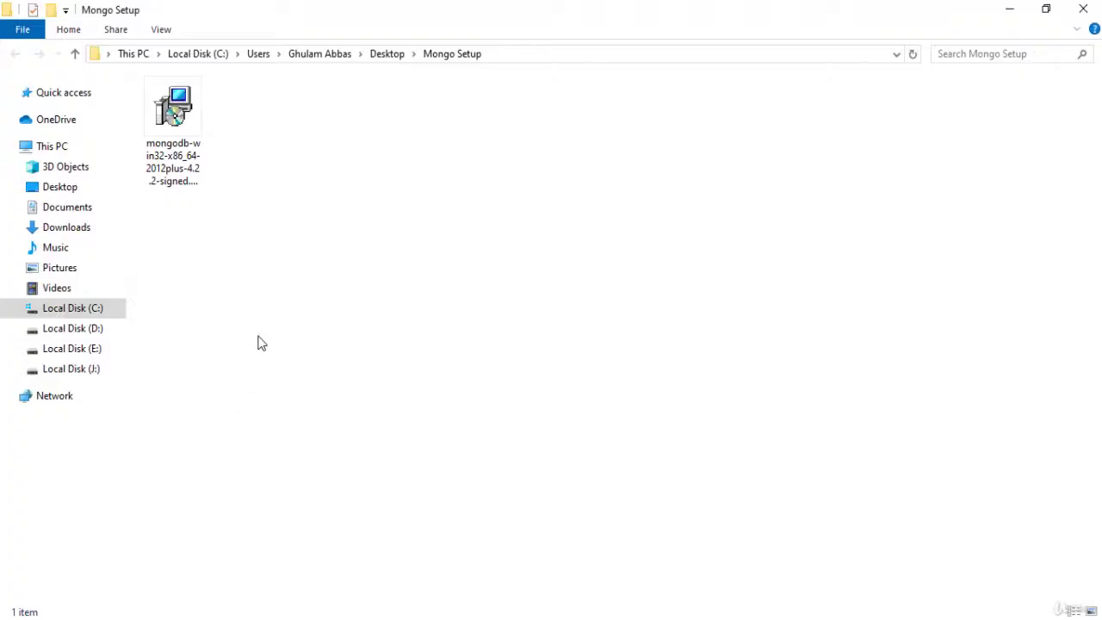
Install MongoDB 4.2.2 with Complete setup, default service and Compass, declining the restart.
double_click(177, 147)
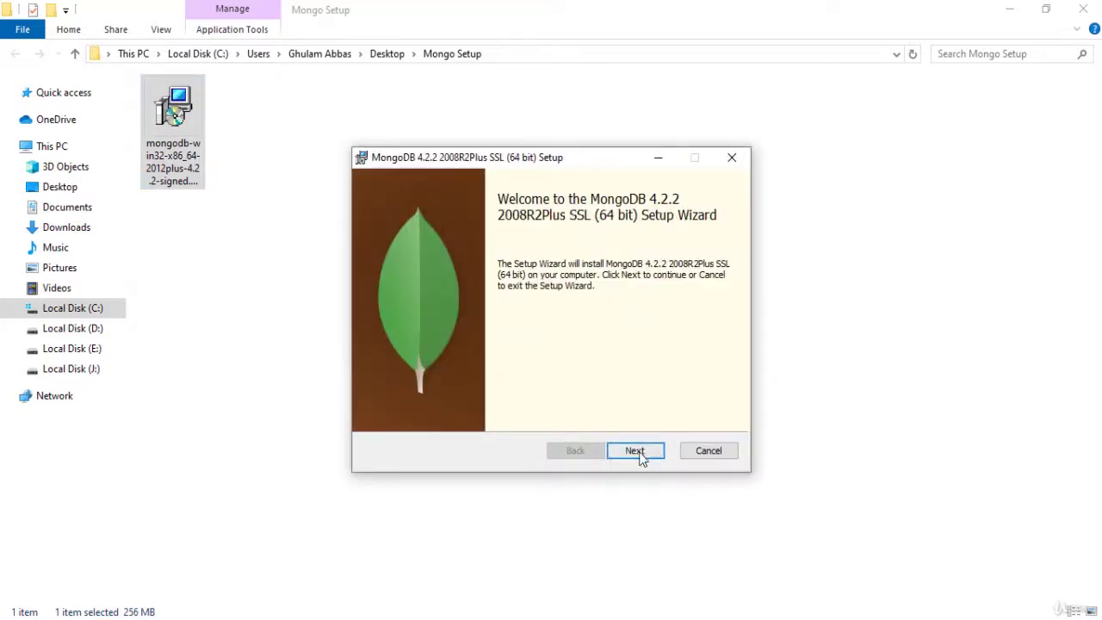
left_click(641, 458)
left_click(423, 415)
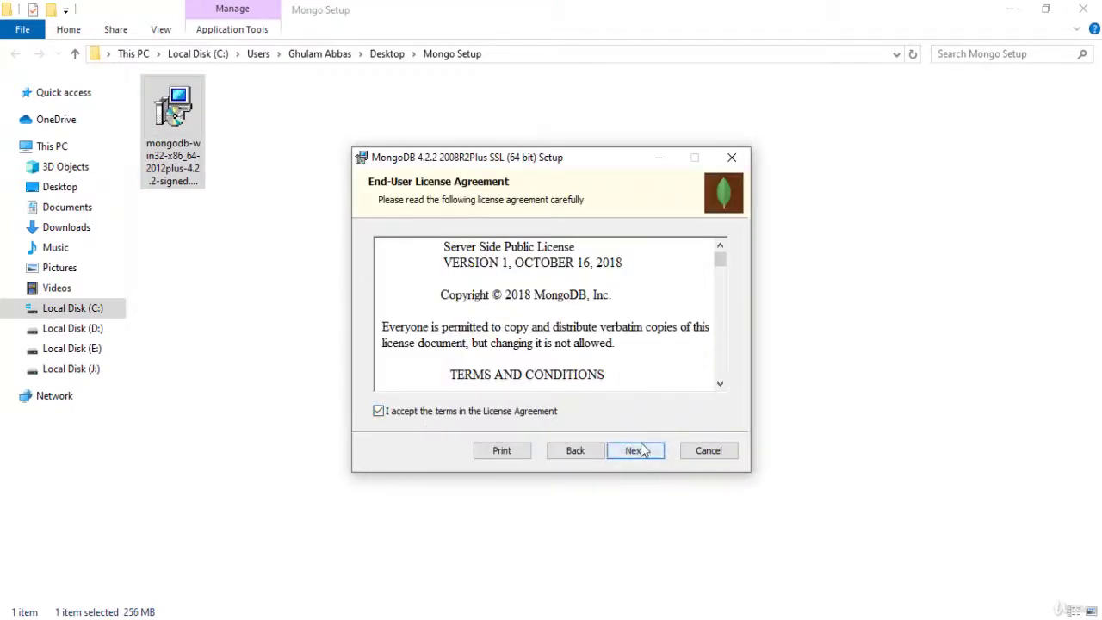
left_click(641, 450)
left_click(465, 259)
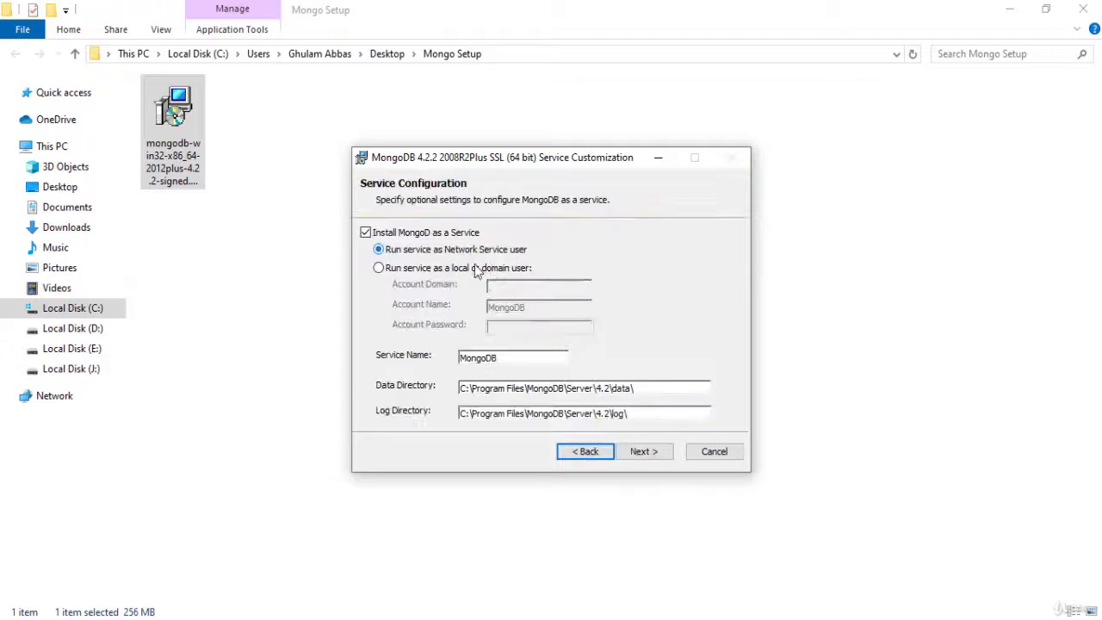
left_click(642, 453)
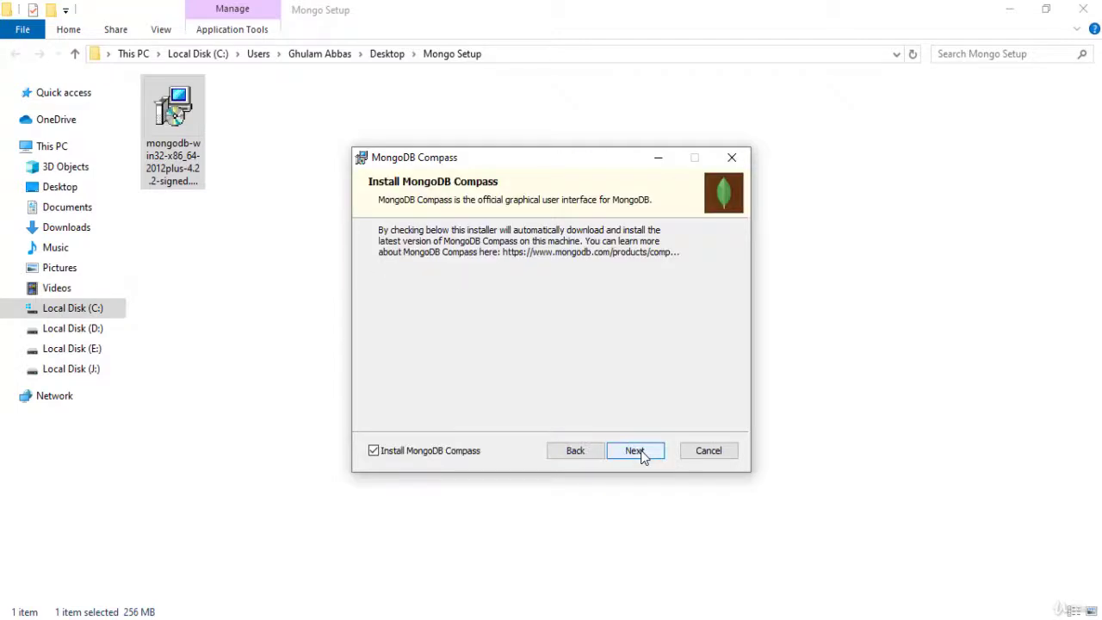
left_click(642, 453)
left_click(641, 453)
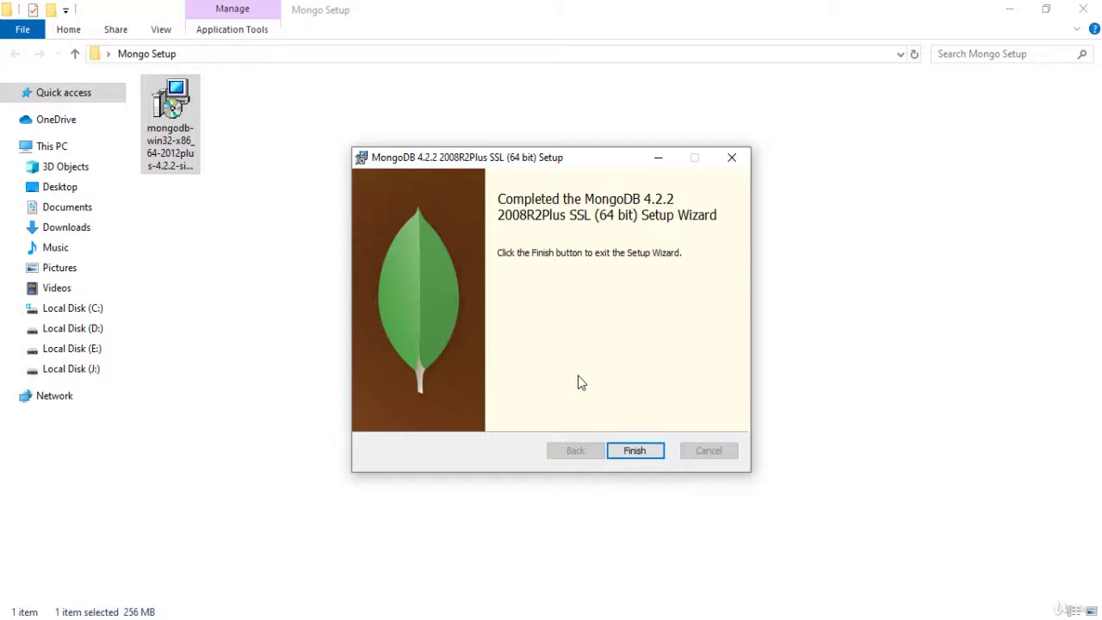
left_click(634, 450)
left_click(495, 359)
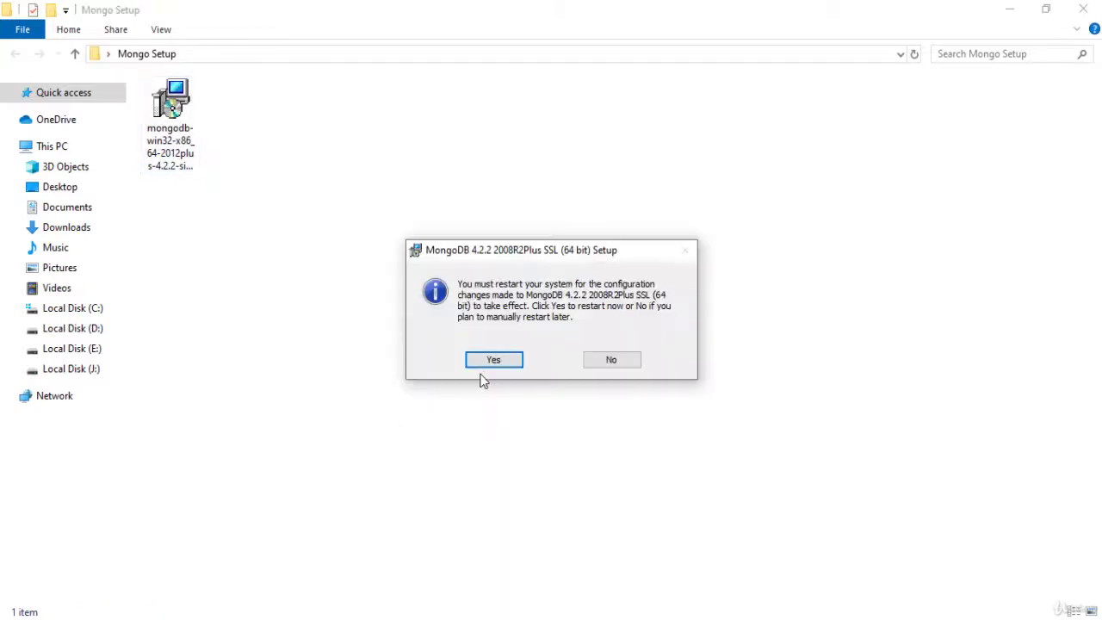
left_click(600, 360)
Navigate to C:\Program Files\MongoDB\Server\4.2\bin in File Explorer.
right_click(439, 286)
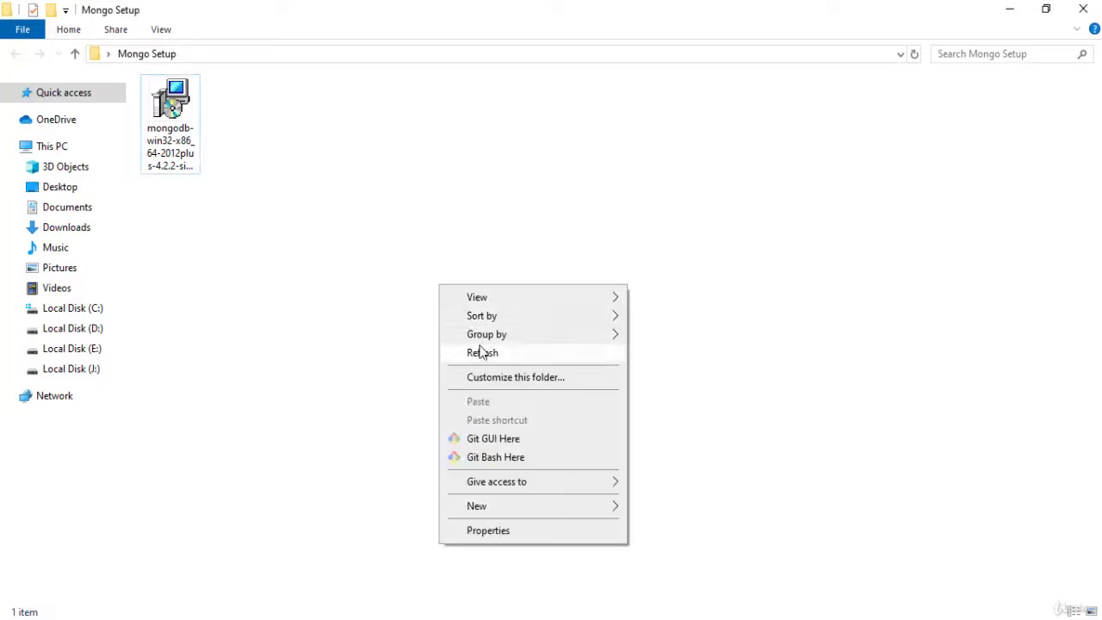
left_click(485, 352)
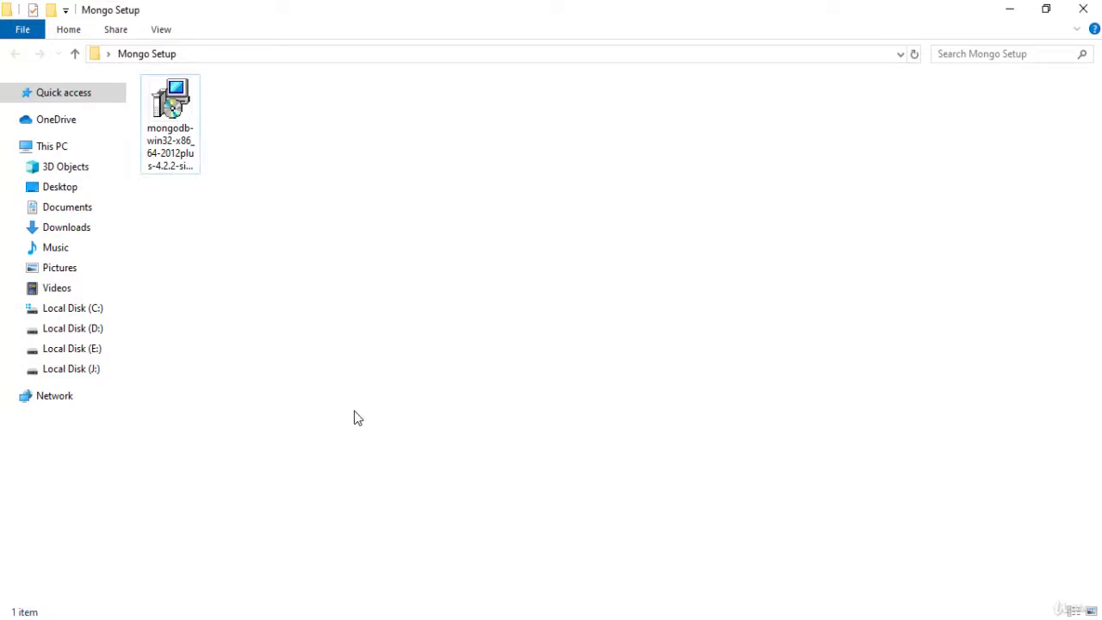
mouse_move(164, 615)
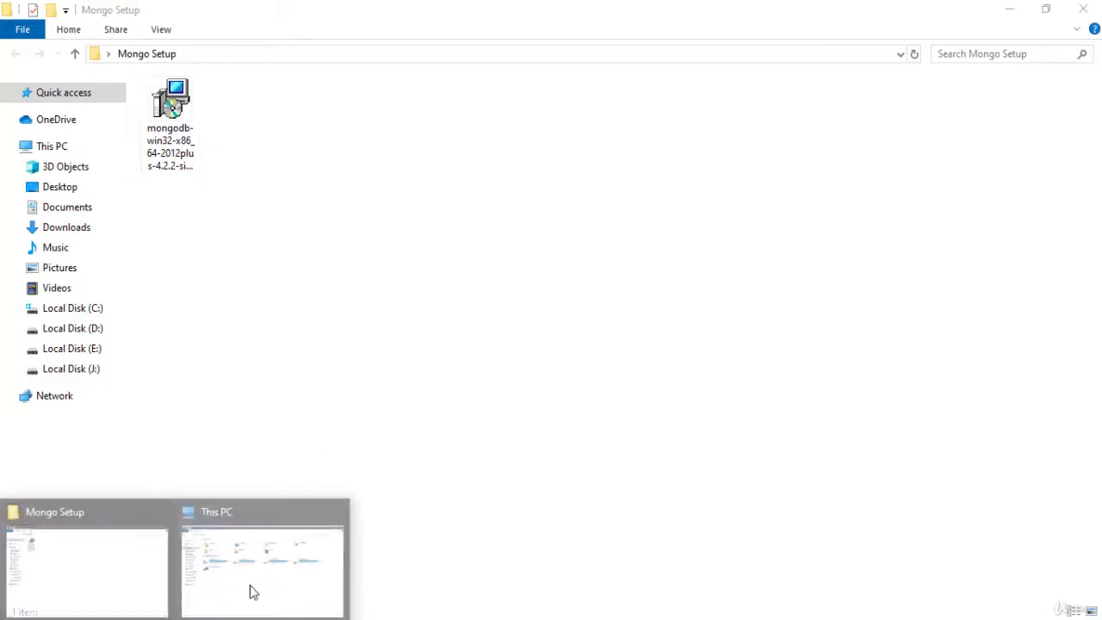
left_click(249, 591)
double_click(246, 246)
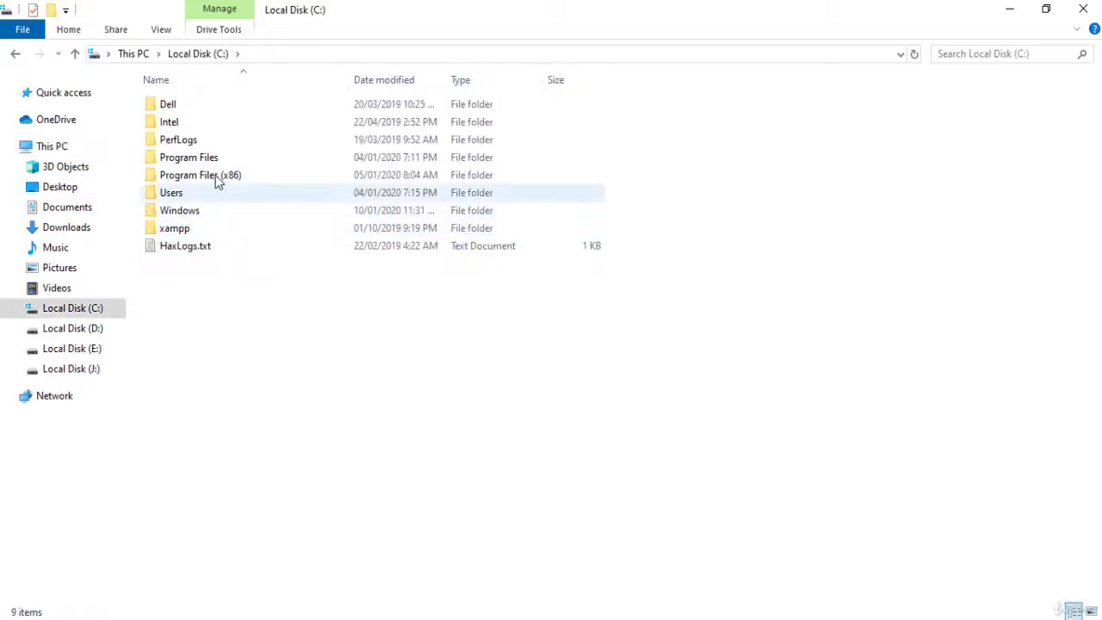
double_click(217, 164)
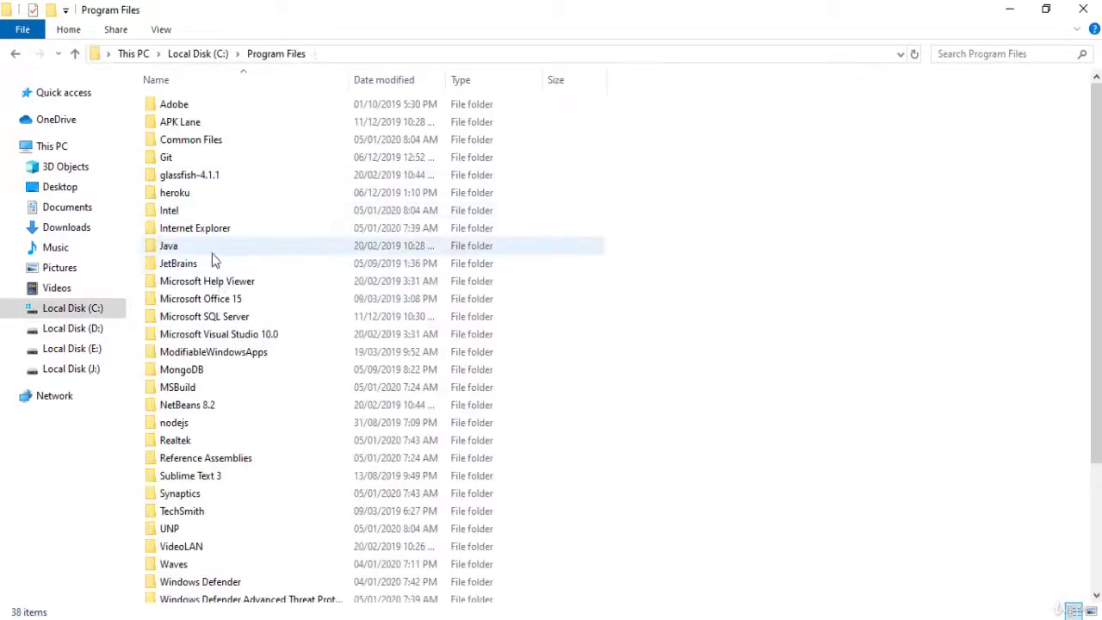
double_click(211, 368)
double_click(197, 108)
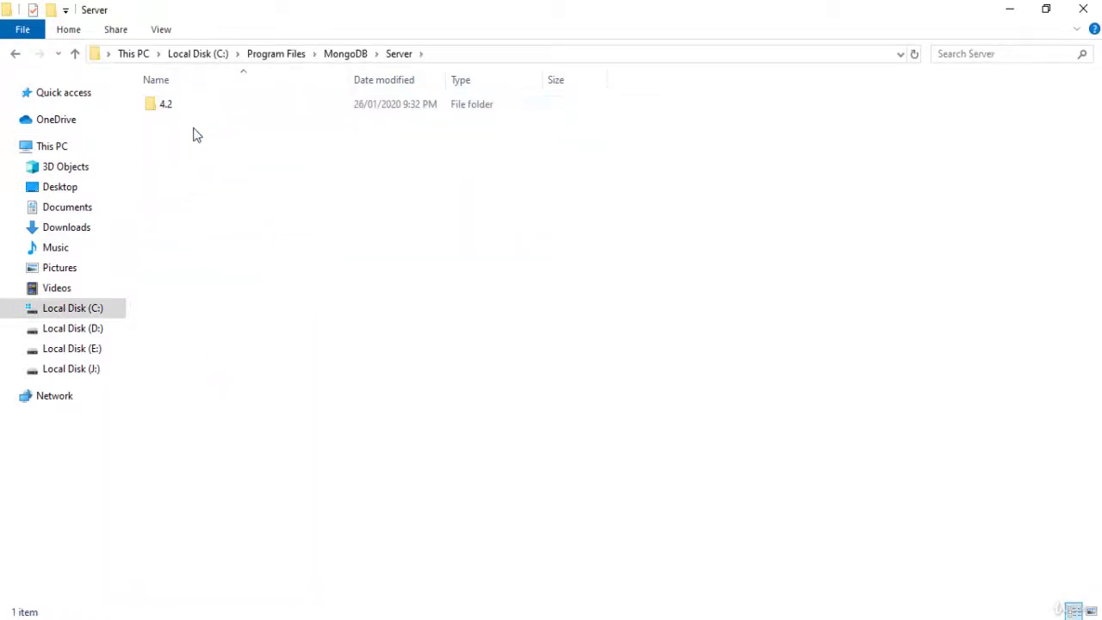
double_click(177, 112)
double_click(175, 111)
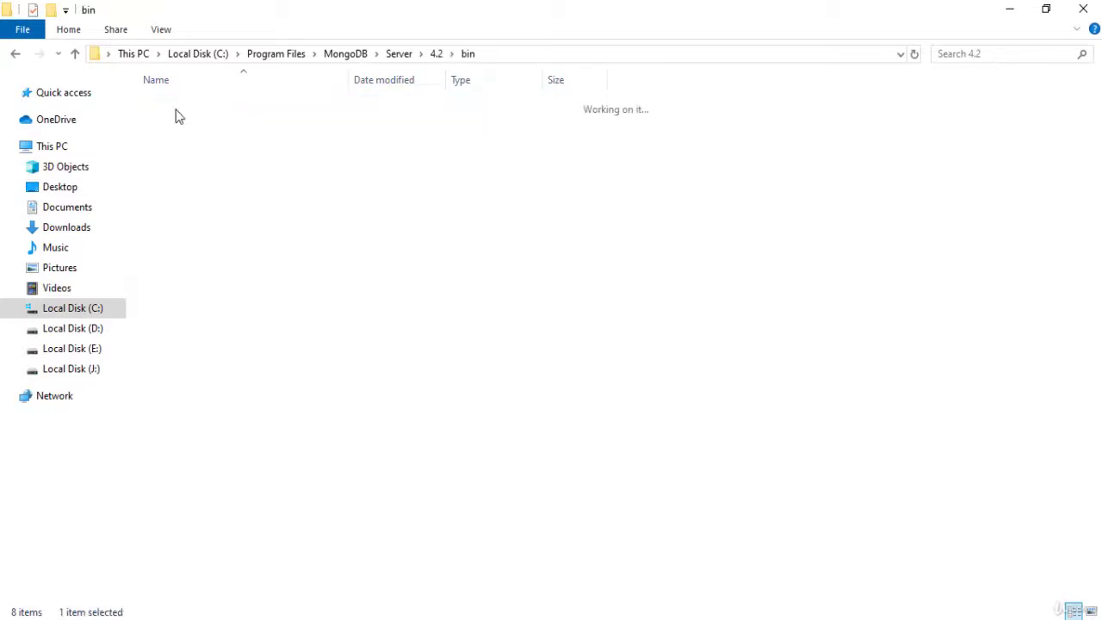
Copy the bin folder's full path from the address bar.
left_click(499, 54)
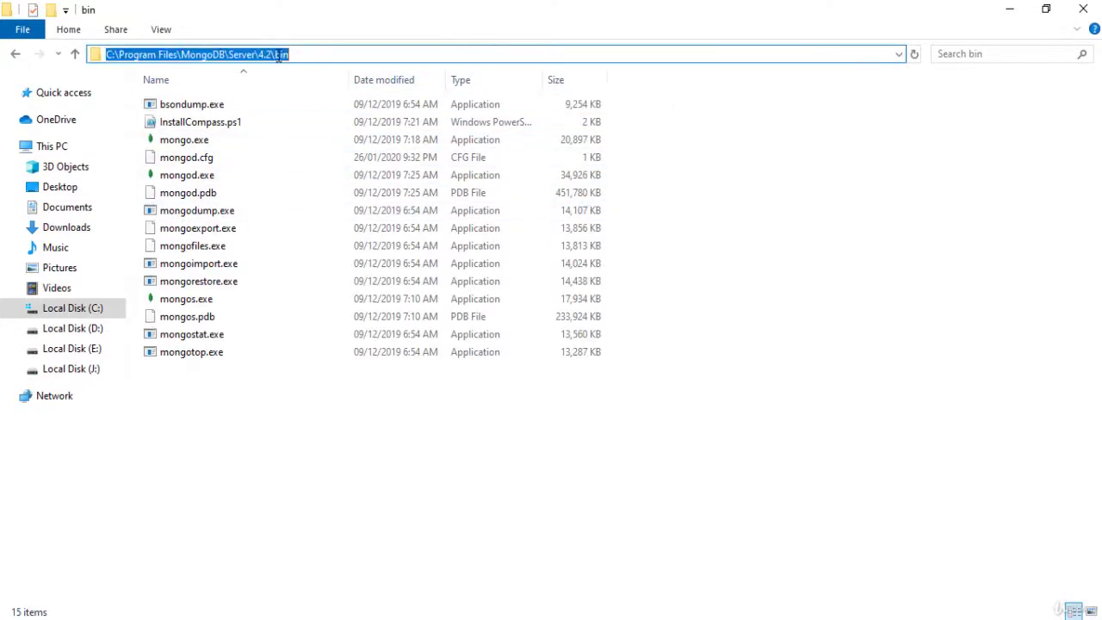
right_click(234, 53)
left_click(275, 107)
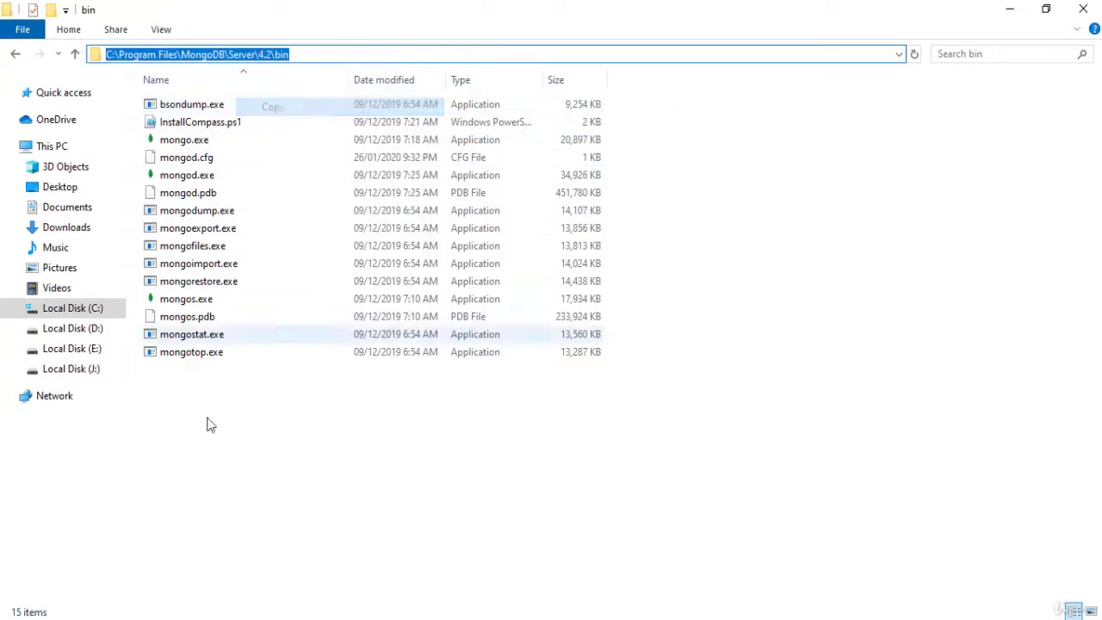
key("super")
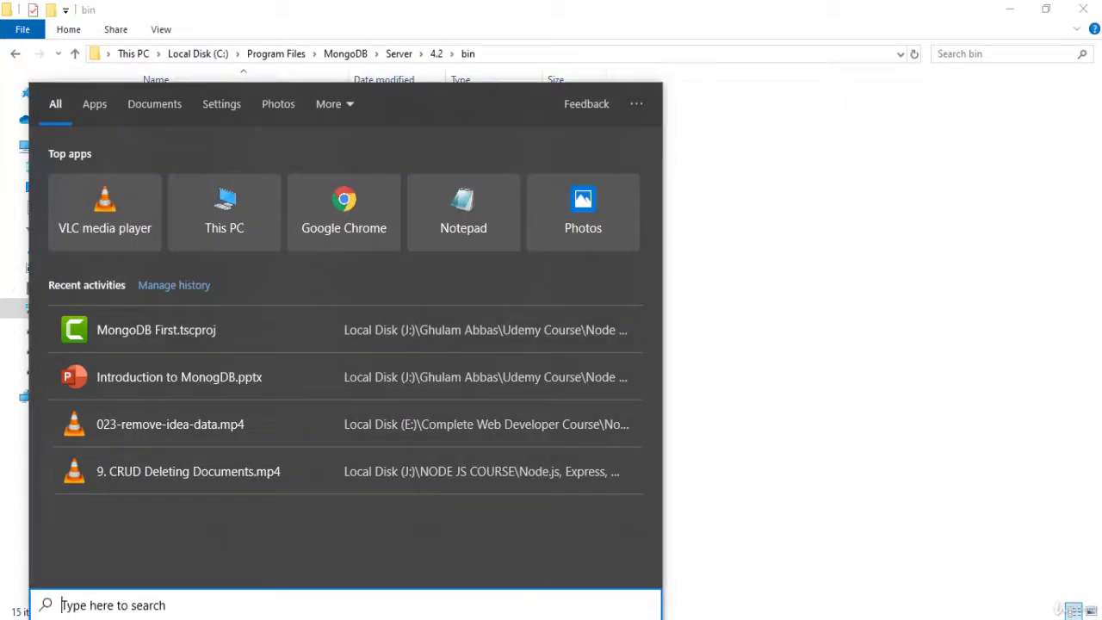
Open the system Path variable for editing via the 'envir' search result.
type("envir")
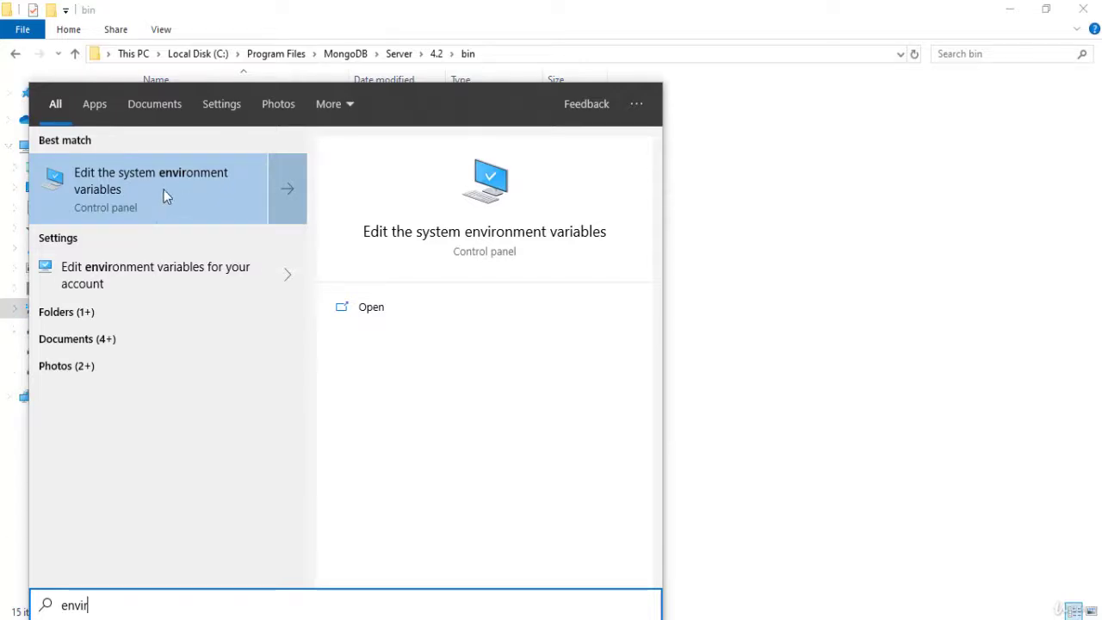
left_click(164, 189)
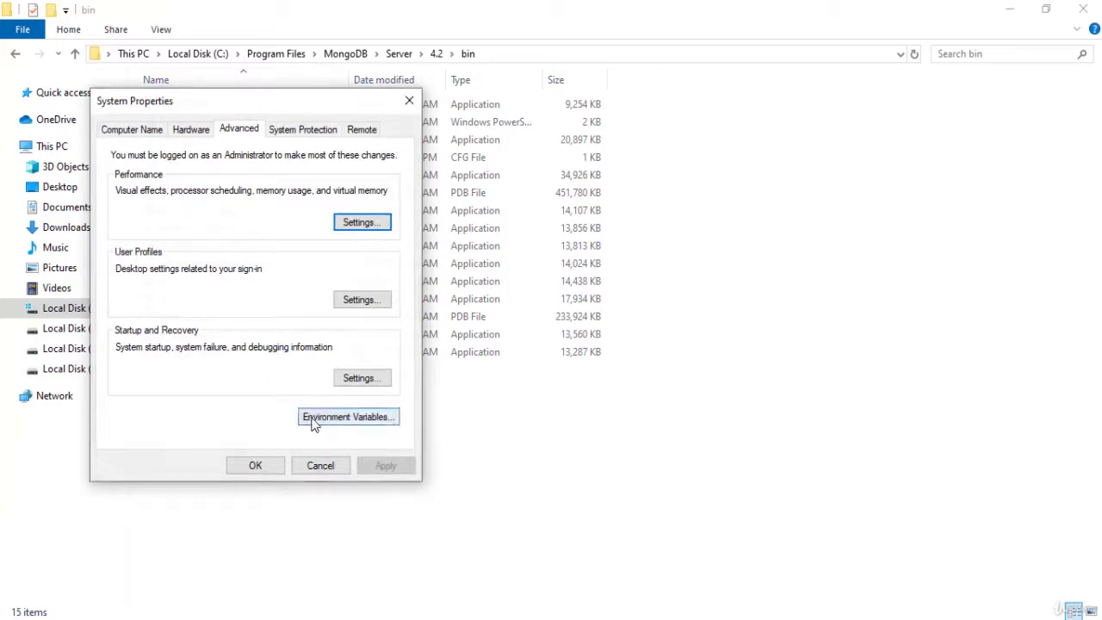
left_click(314, 422)
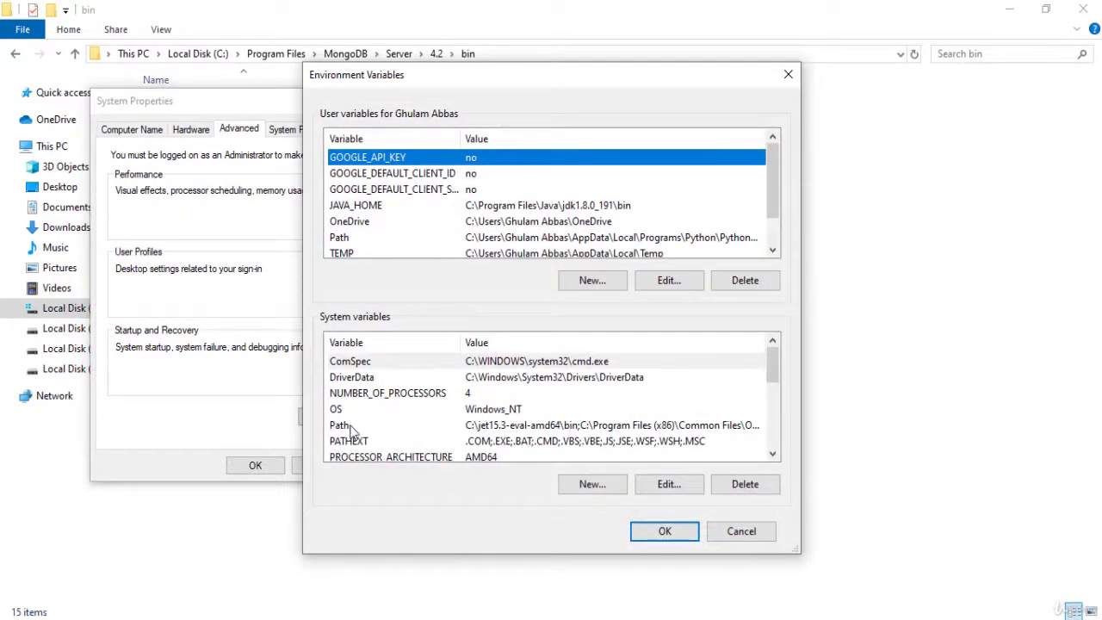
left_click(351, 428)
left_click(676, 487)
Paste the MongoDB bin path as a new Path entry and confirm all dialogs.
left_click(429, 418)
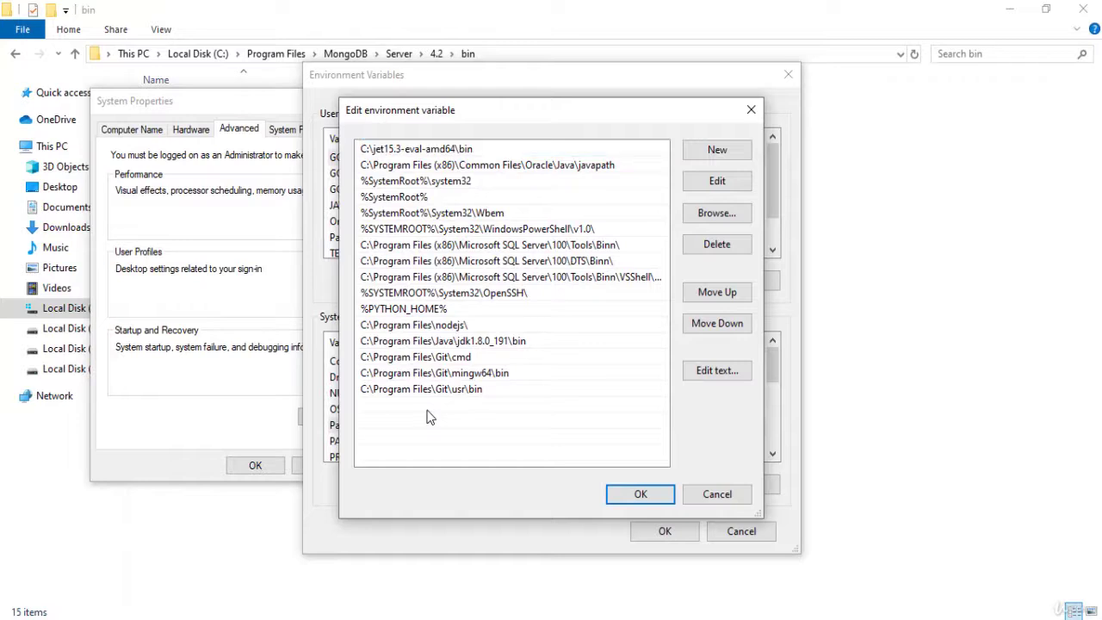
left_click(717, 151)
key("ctrl+v")
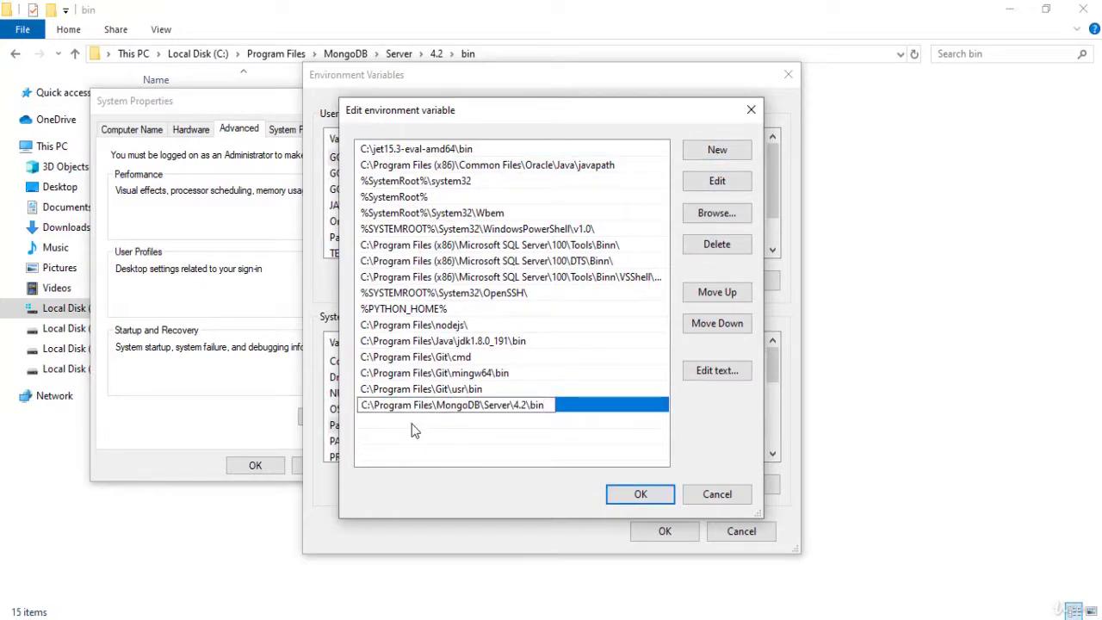
left_click(641, 494)
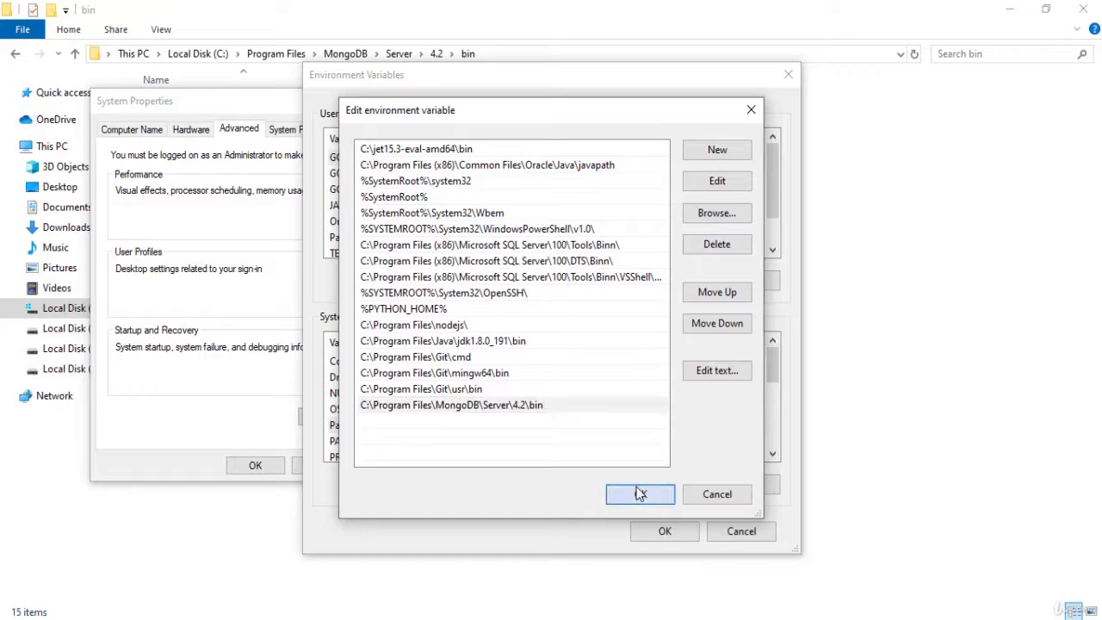
left_click(662, 531)
left_click(270, 472)
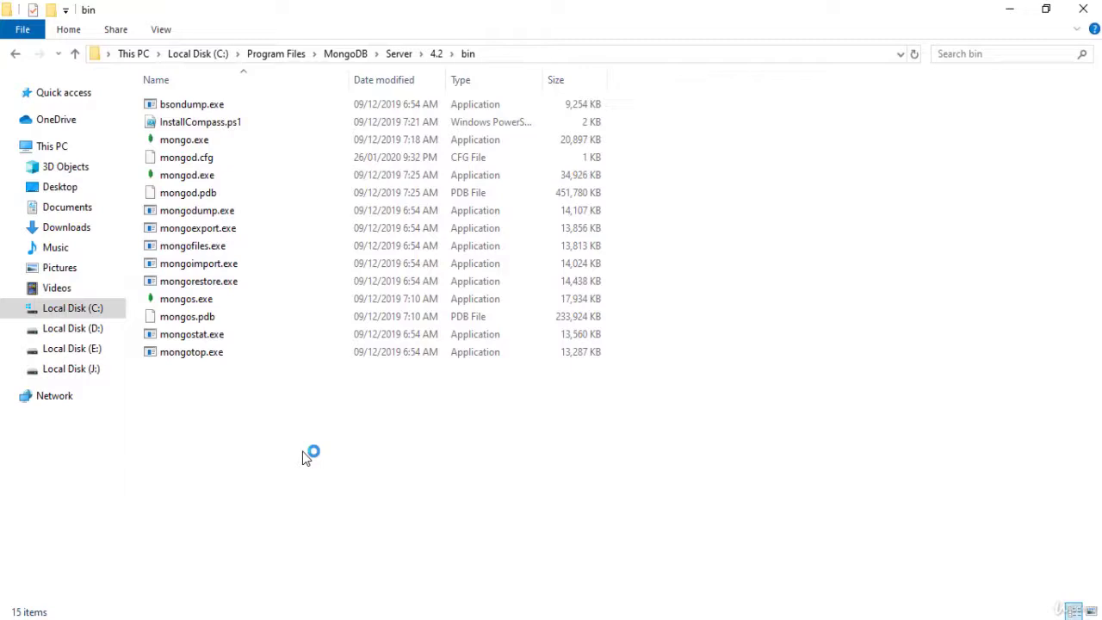
Create a folder named data at the root of C:.
left_click(207, 55)
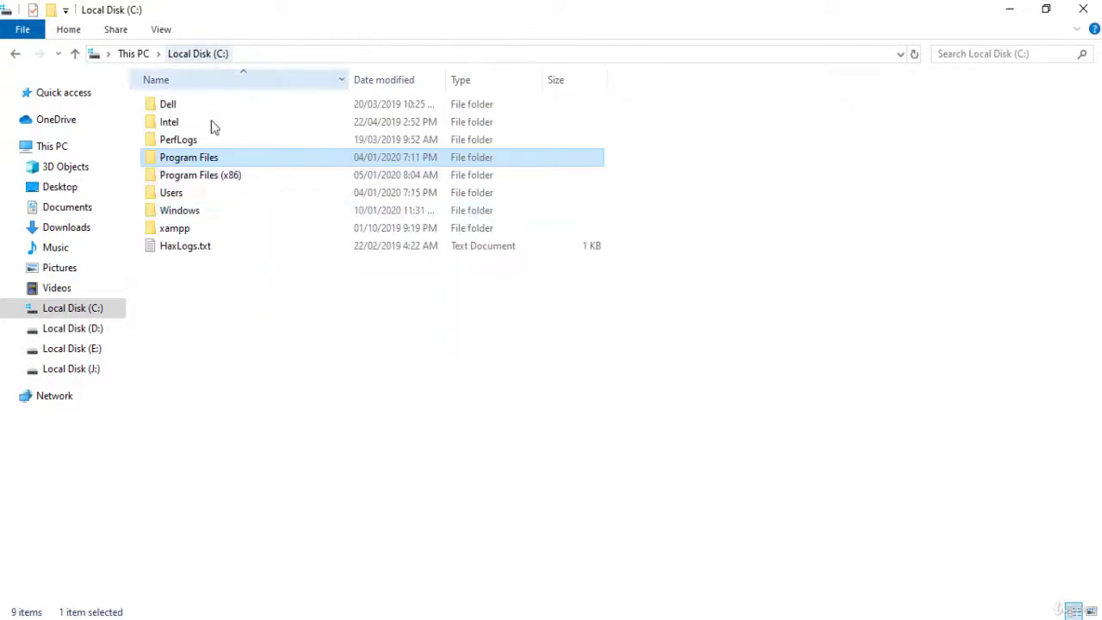
left_click(269, 366)
right_click(238, 321)
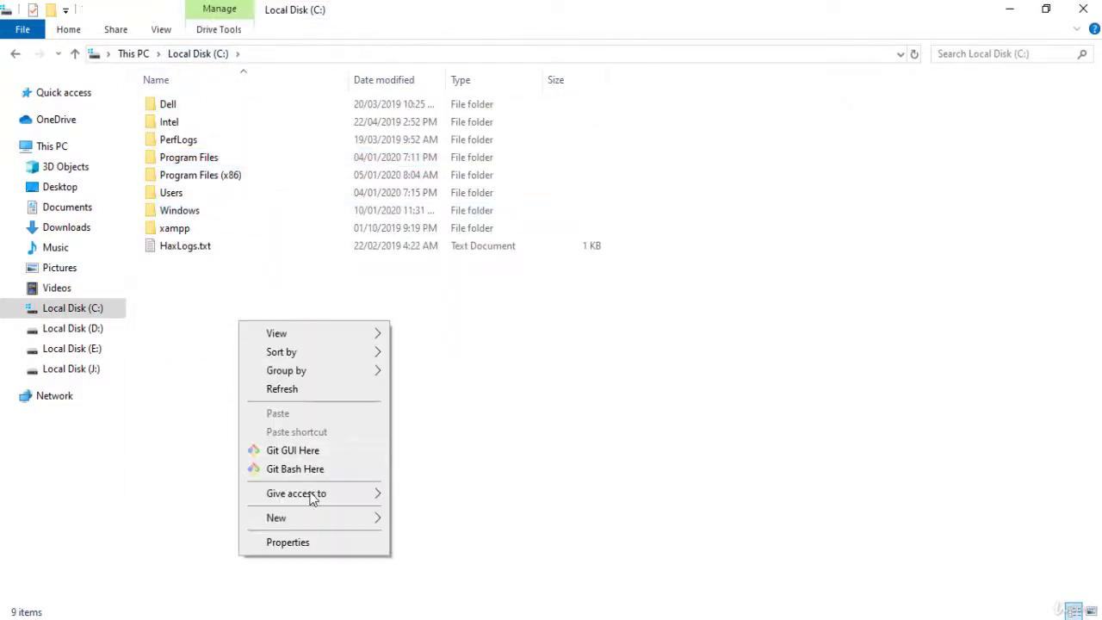
mouse_move(317, 517)
left_click(420, 527)
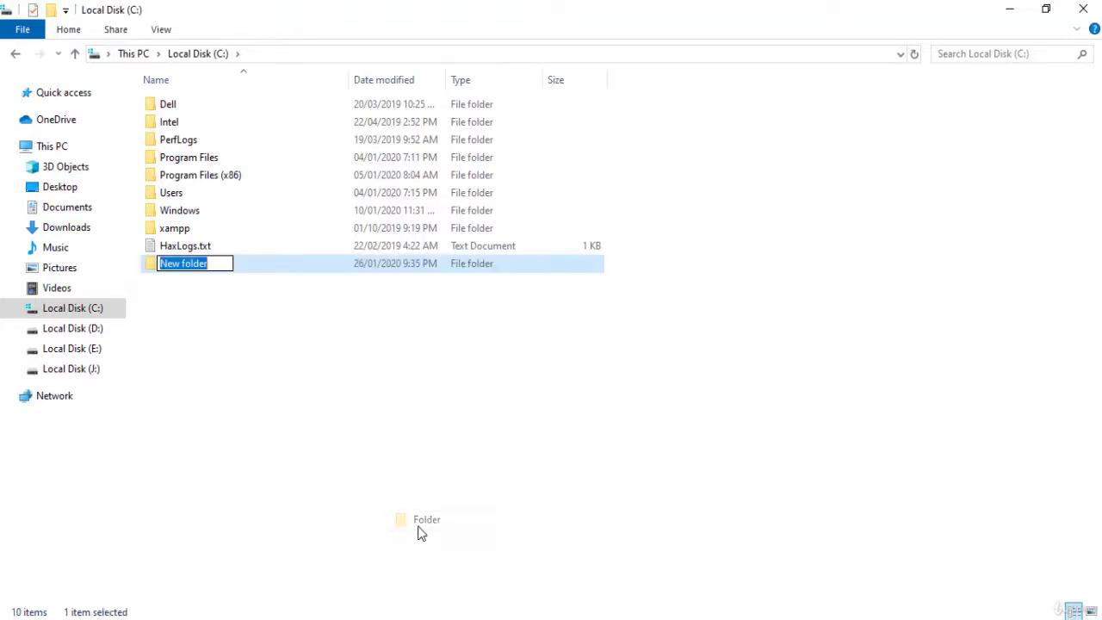
type("data")
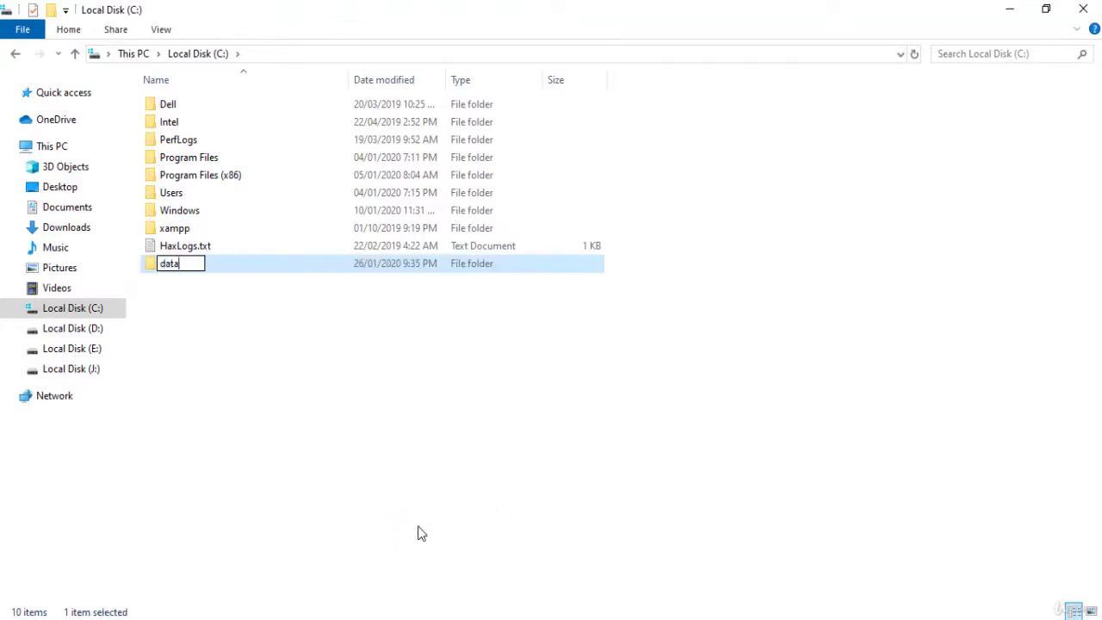
key("Return")
key("Return")
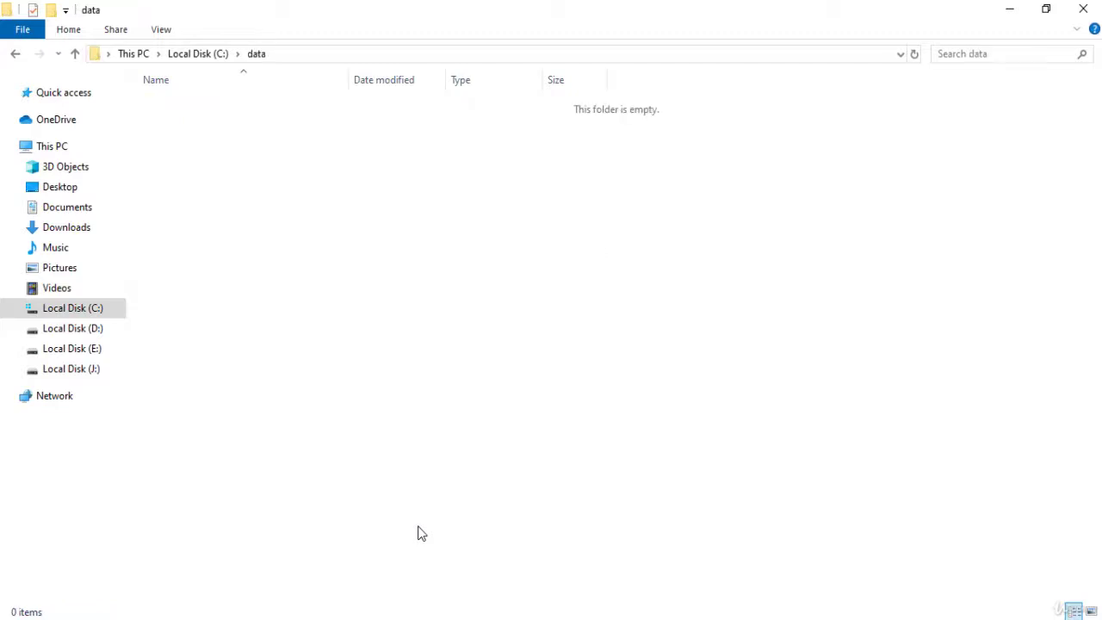
Create a db folder inside C:\data.
right_click(273, 188)
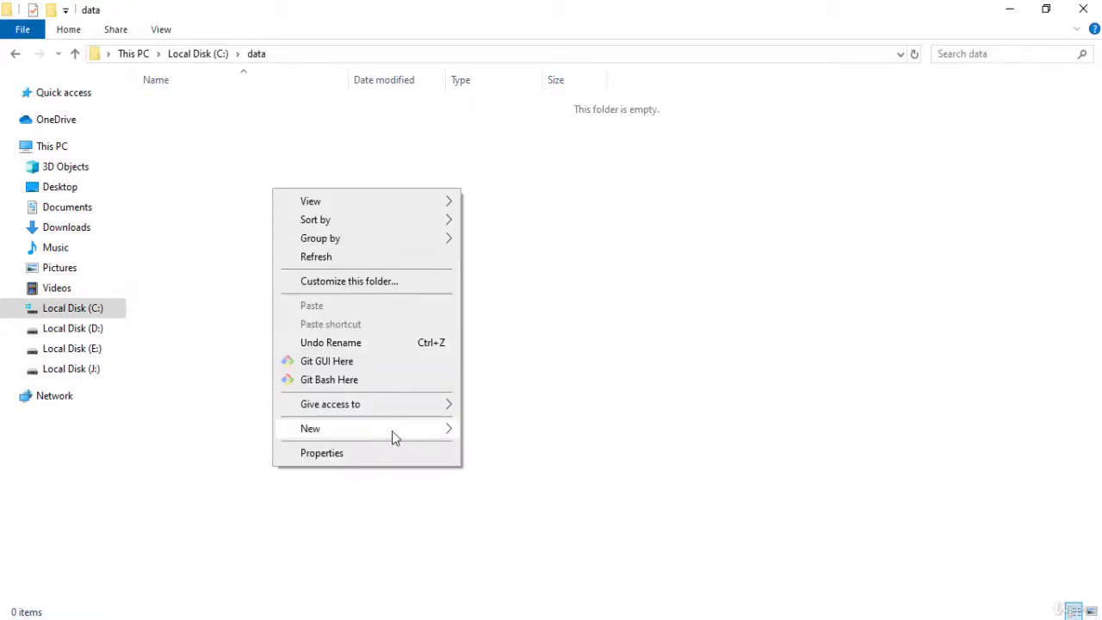
mouse_move(421, 435)
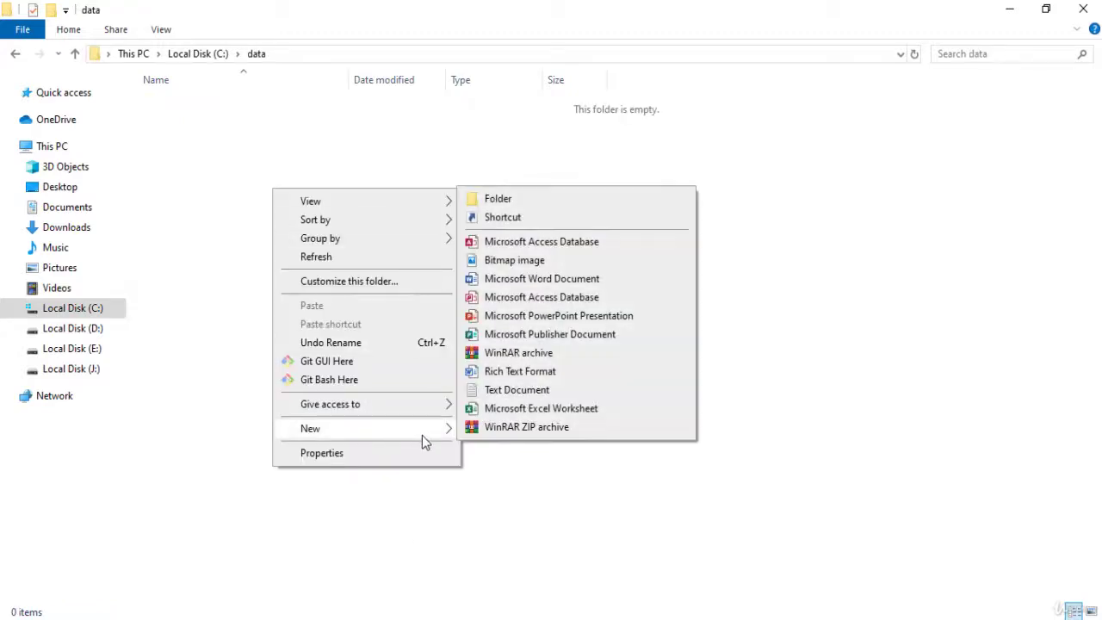
left_click(505, 203)
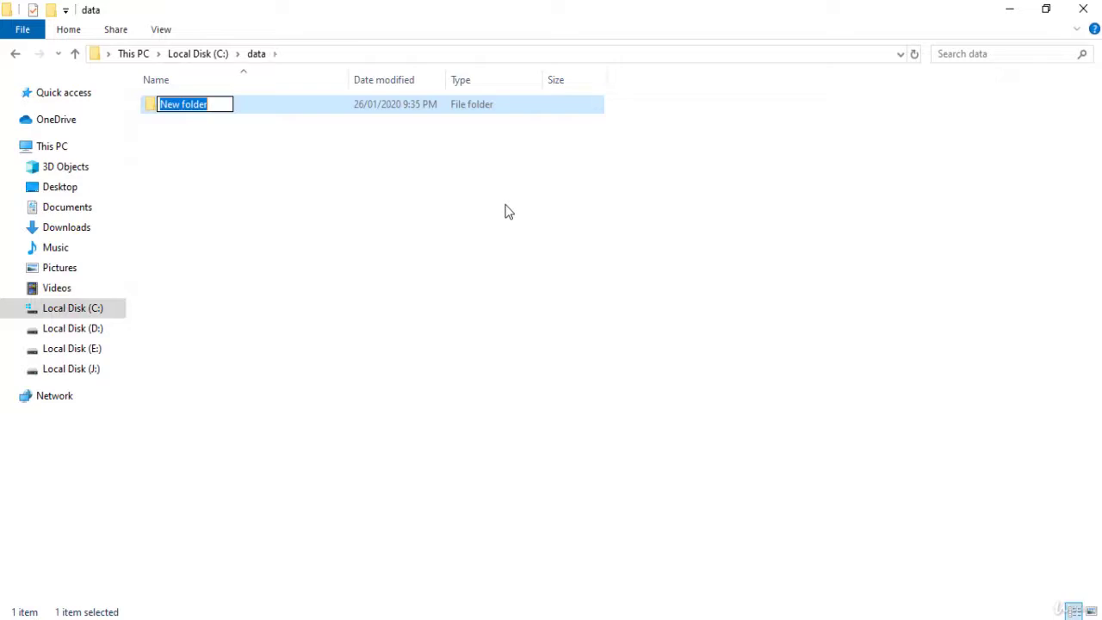
type("db")
key("Return")
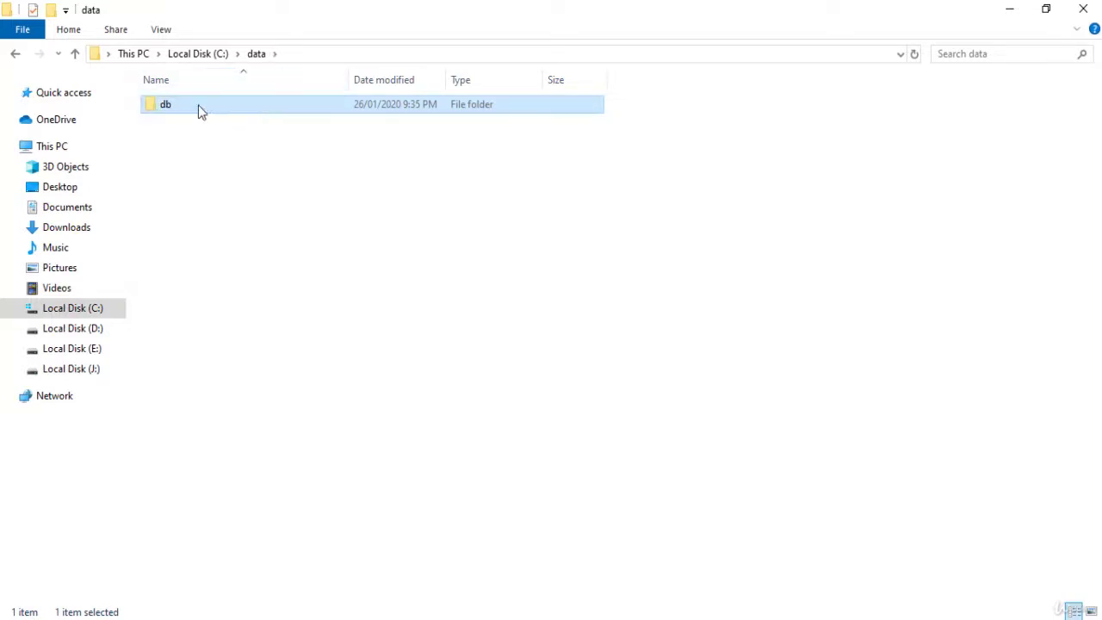
Check that C:\data\db is empty, then refresh the C: listing.
left_click(199, 55)
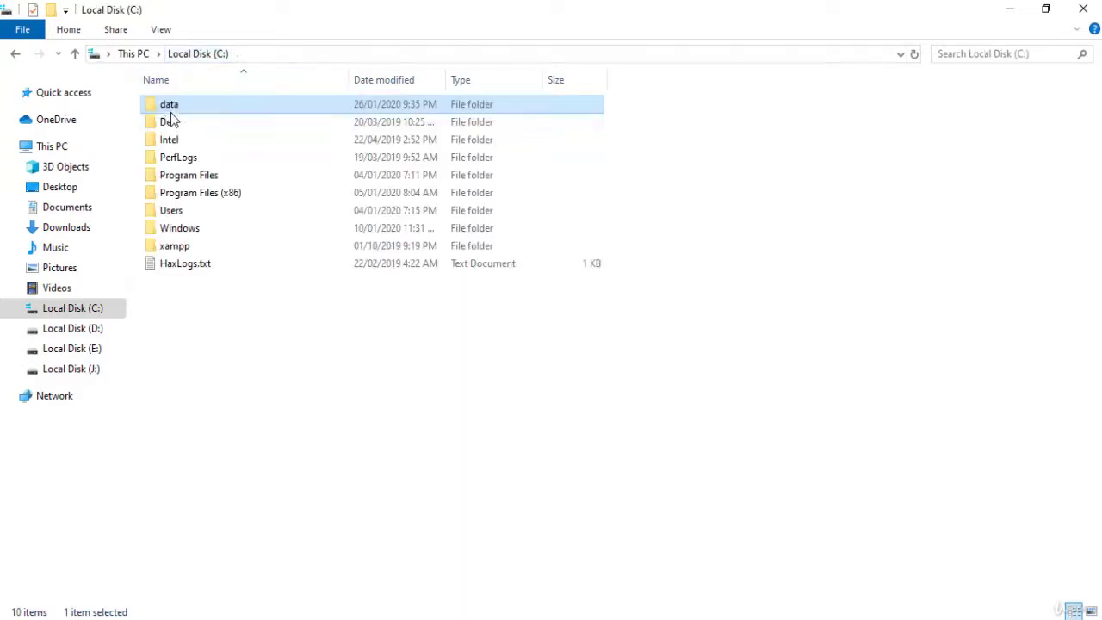
double_click(161, 109)
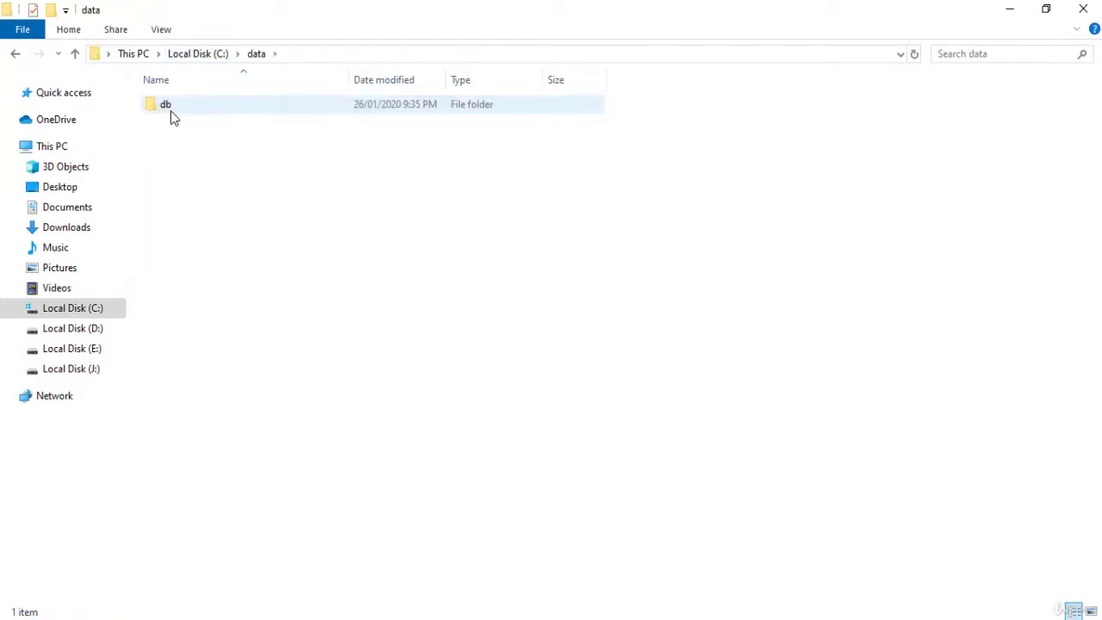
left_click(169, 115)
double_click(169, 115)
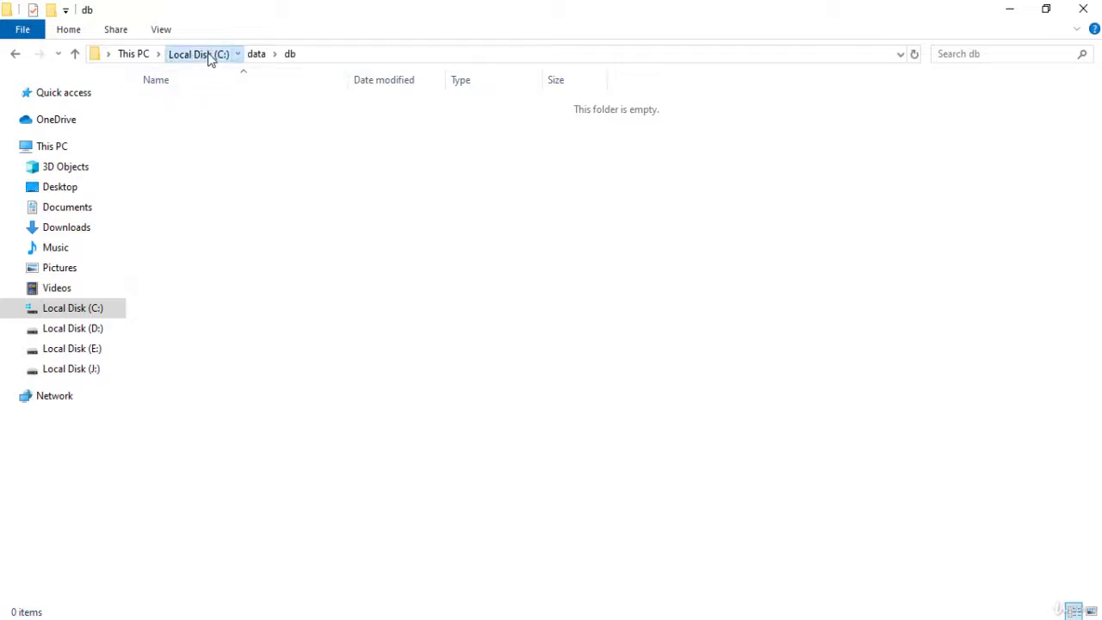
left_click(210, 56)
right_click(260, 355)
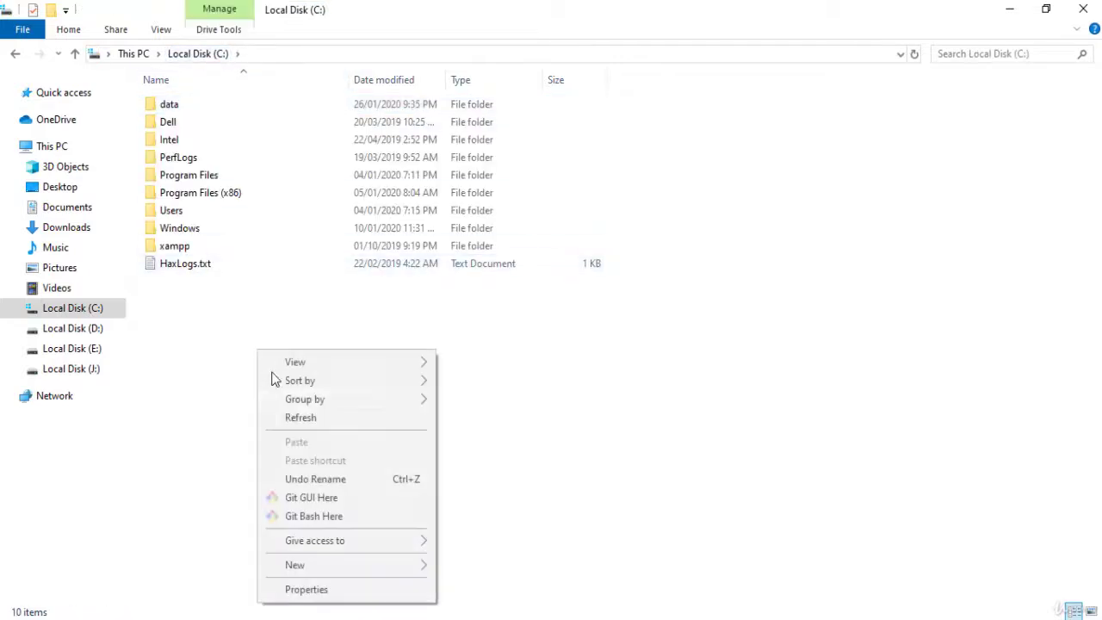
left_click(291, 419)
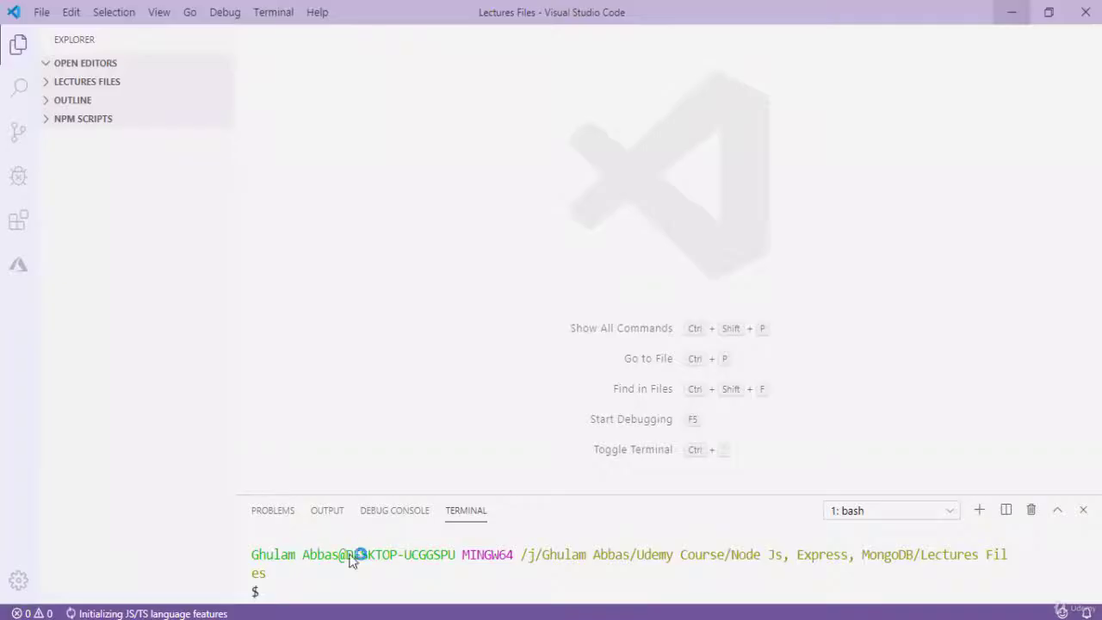
Hide the sidebar, enlarge the terminal to full height and run mongod.
left_click(18, 48)
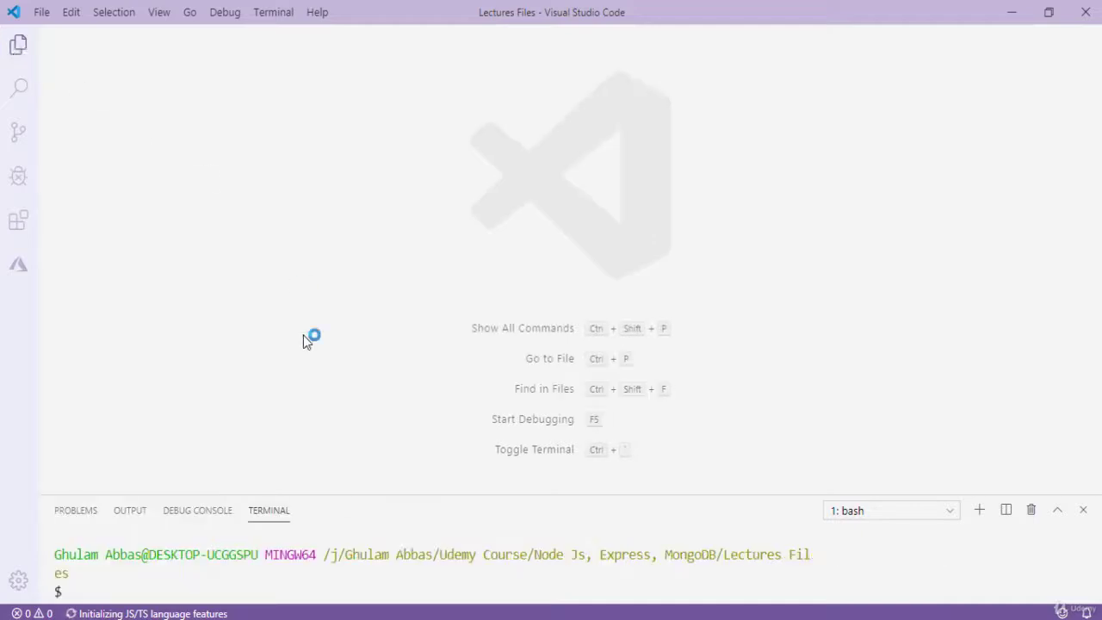
left_click_drag(357, 492, 358, 69)
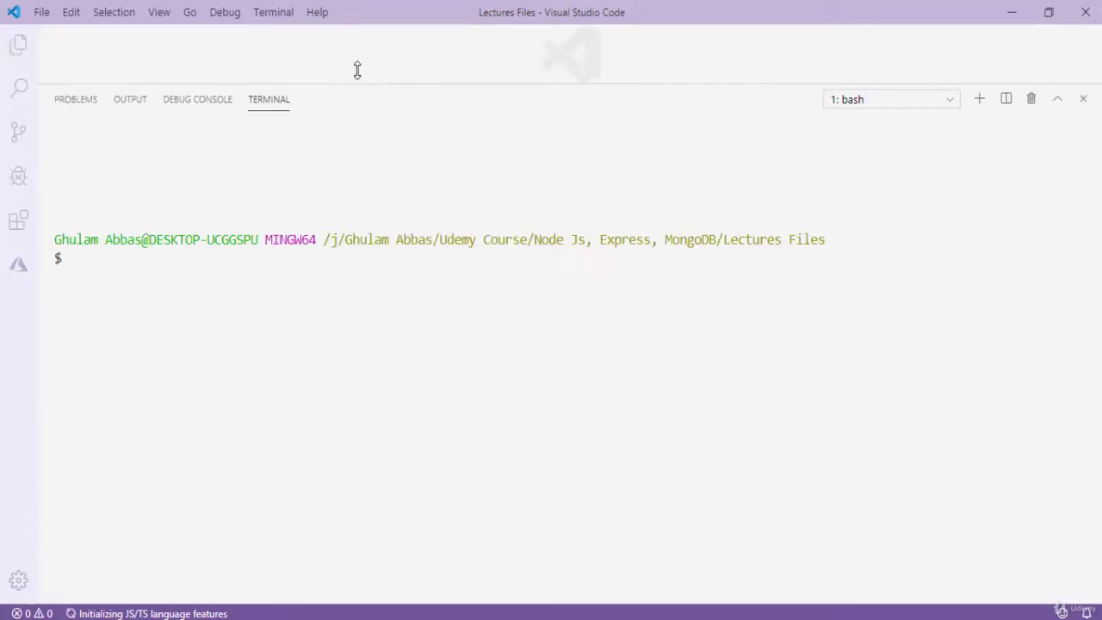
left_click(189, 196)
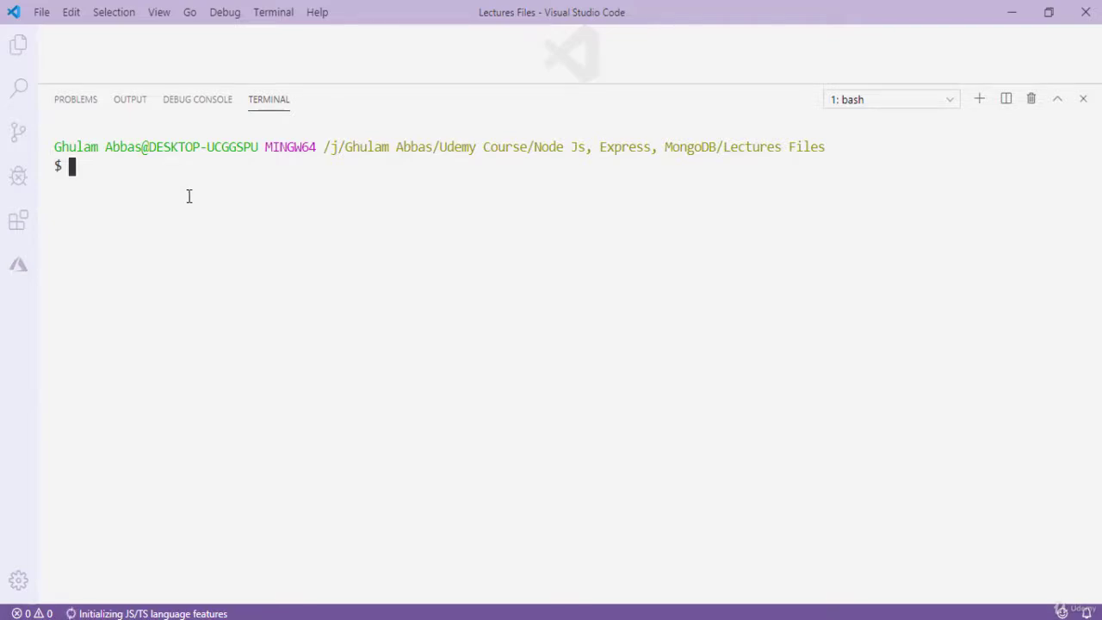
type("mongod")
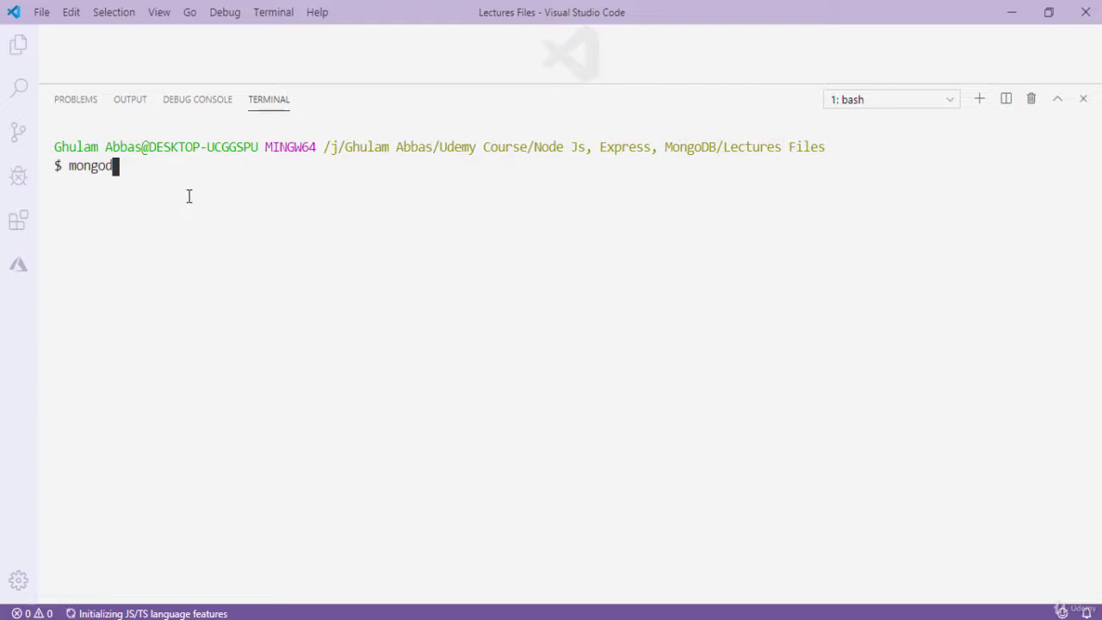
key("Return")
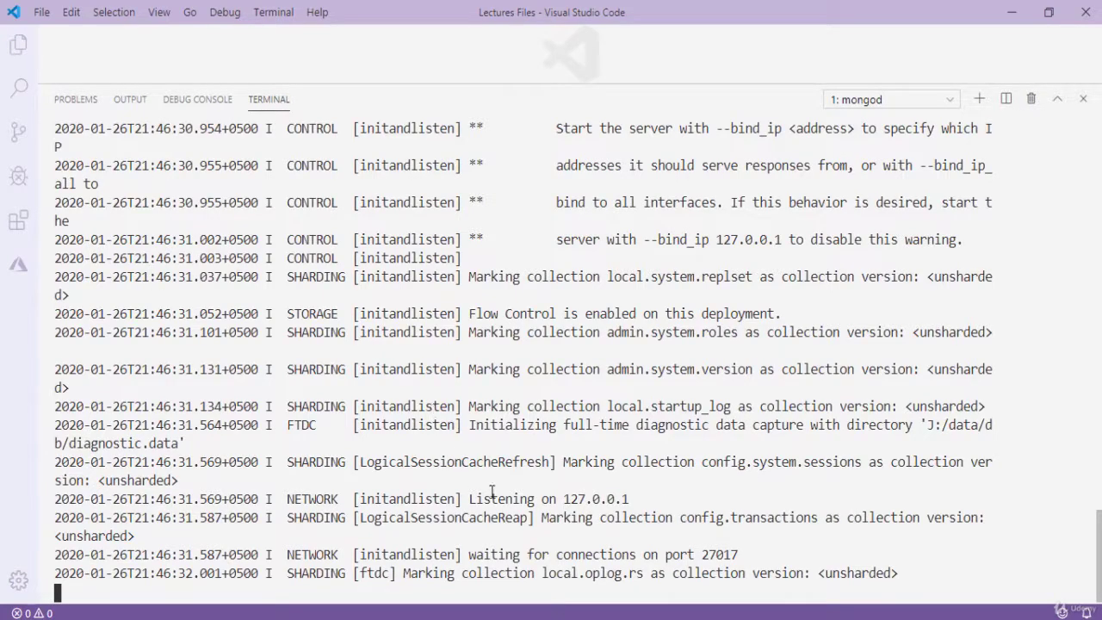
Highlight the server's listening address 127.0.0.1 and port 27017 in the output.
left_click_drag(469, 498, 628, 498)
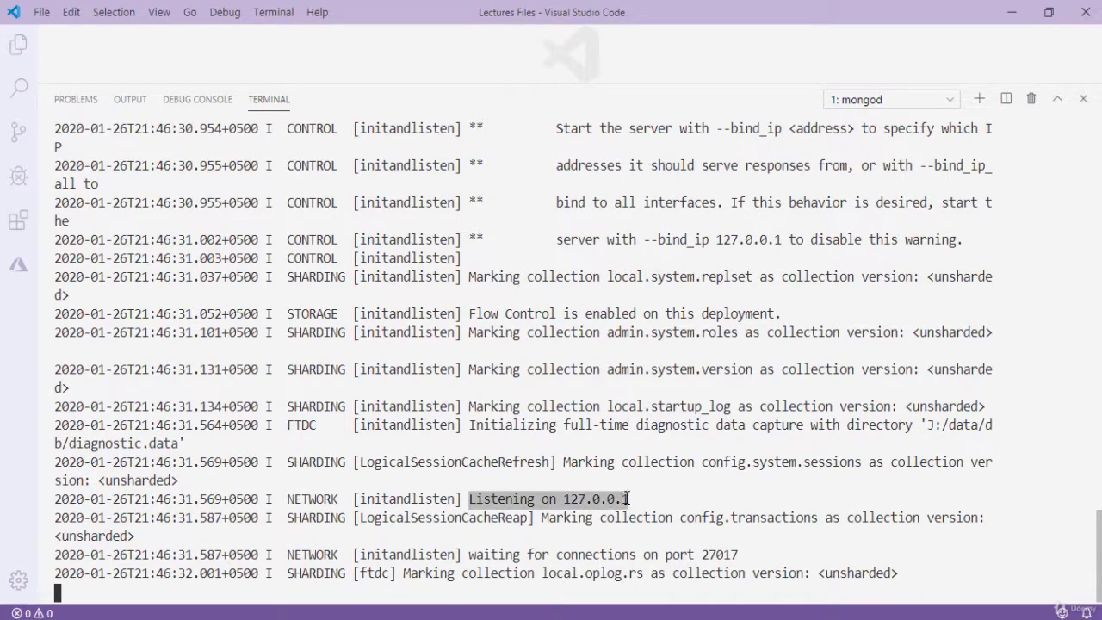
left_click_drag(702, 555, 747, 554)
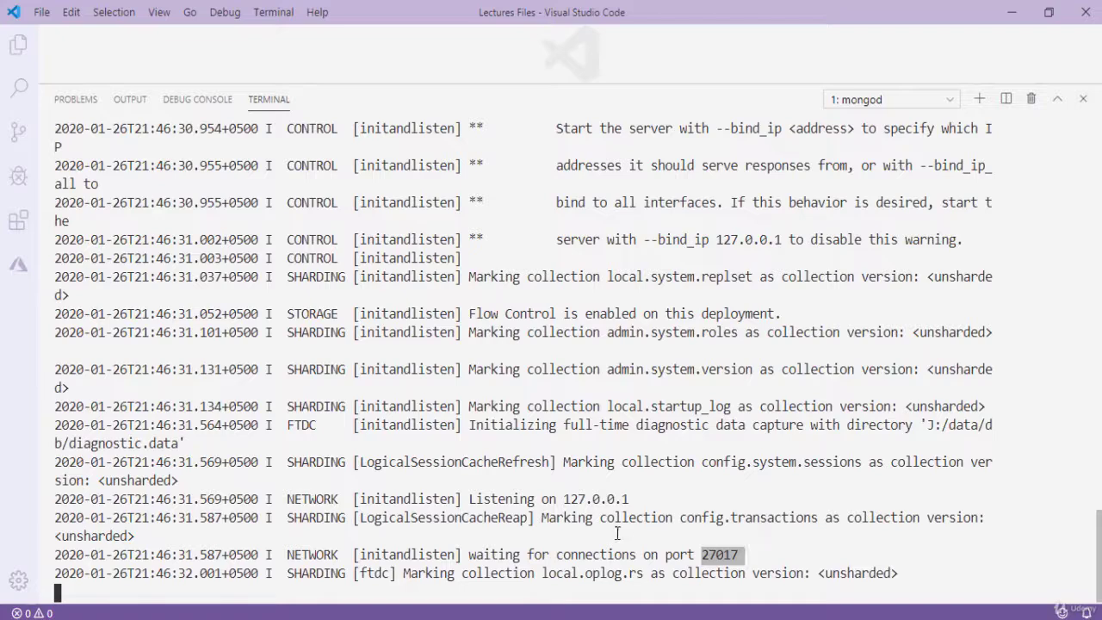
left_click_drag(565, 499, 633, 500)
left_click(568, 499)
Add a second bash terminal and run mongo in it.
left_click(951, 105)
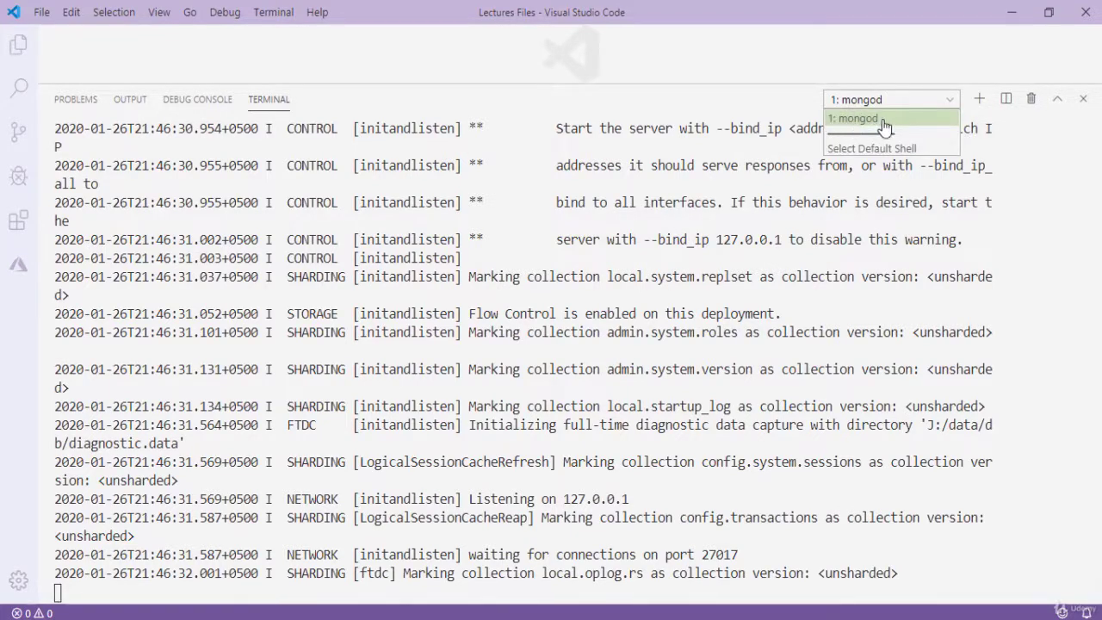
left_click(780, 141)
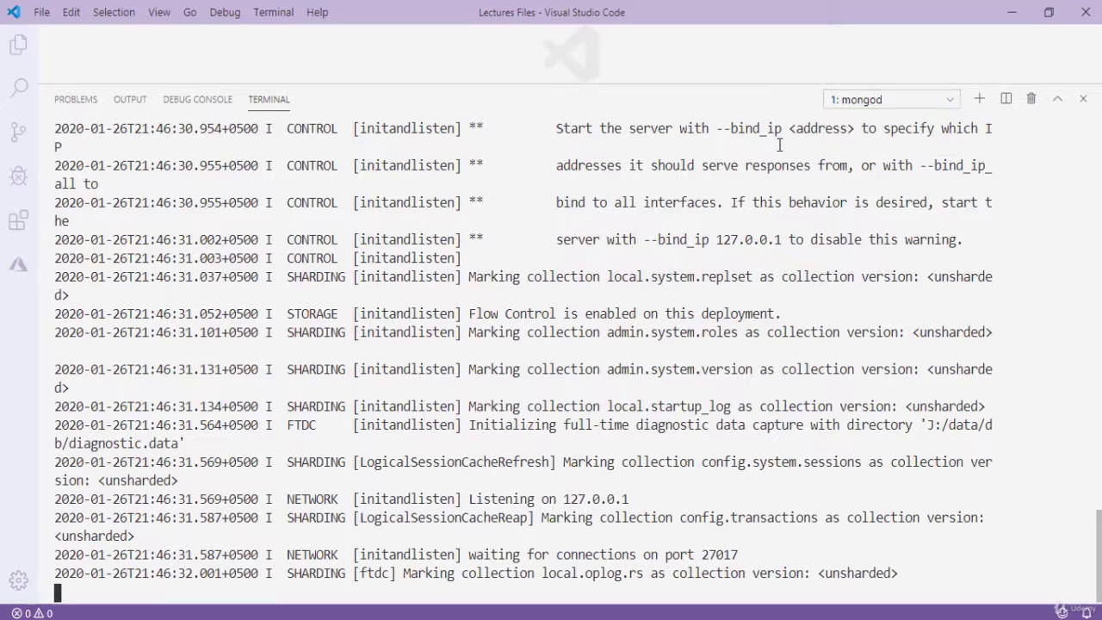
left_click(974, 103)
left_click(881, 105)
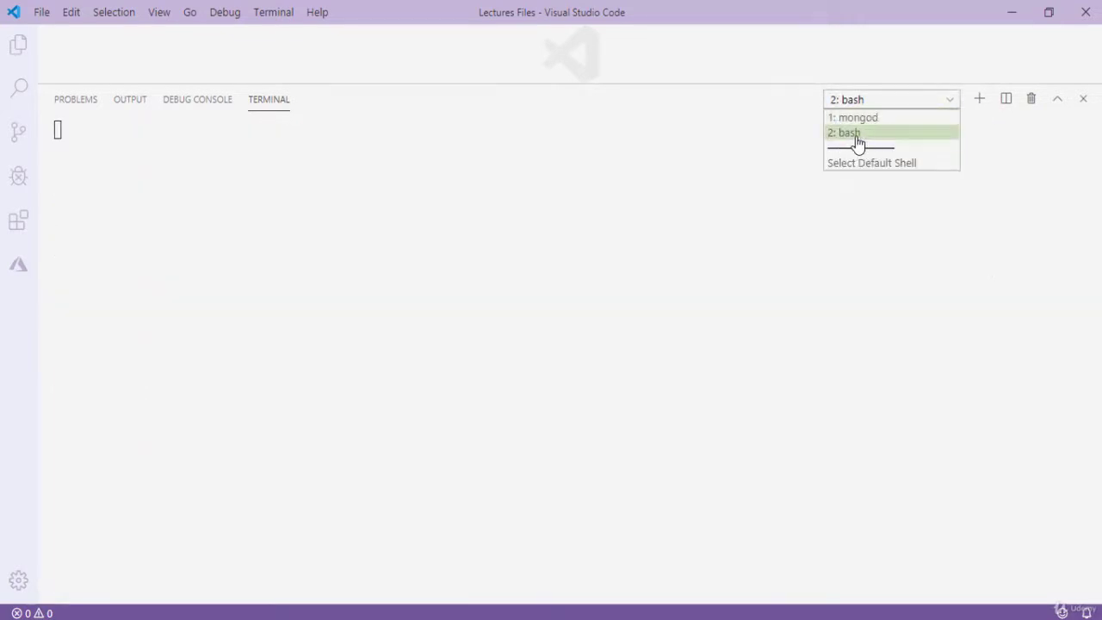
left_click(290, 245)
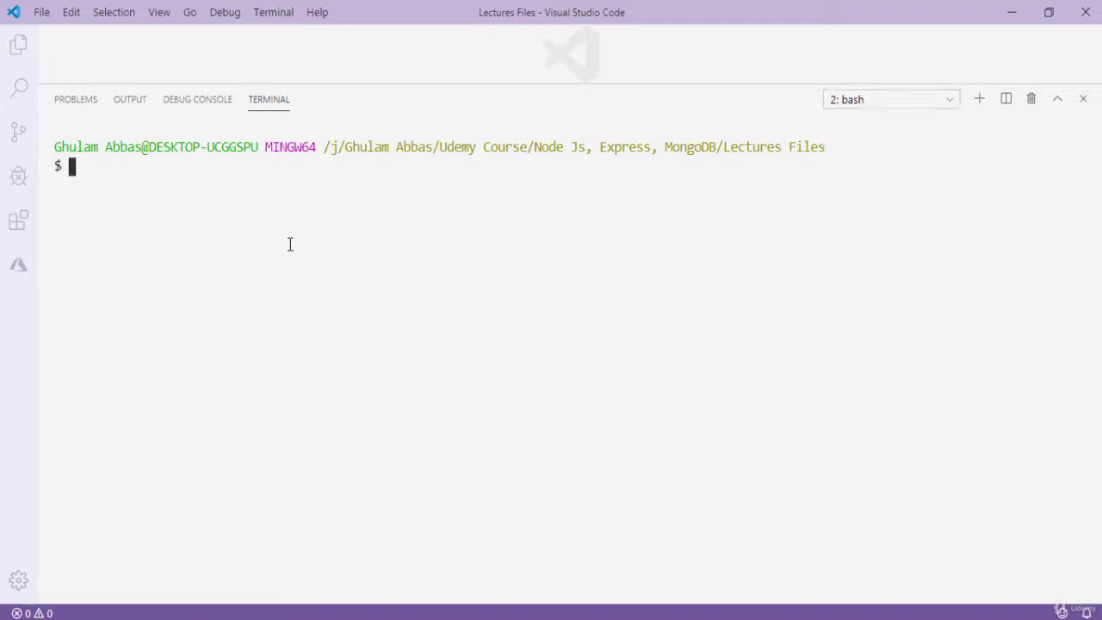
type("mongo")
key("Return")
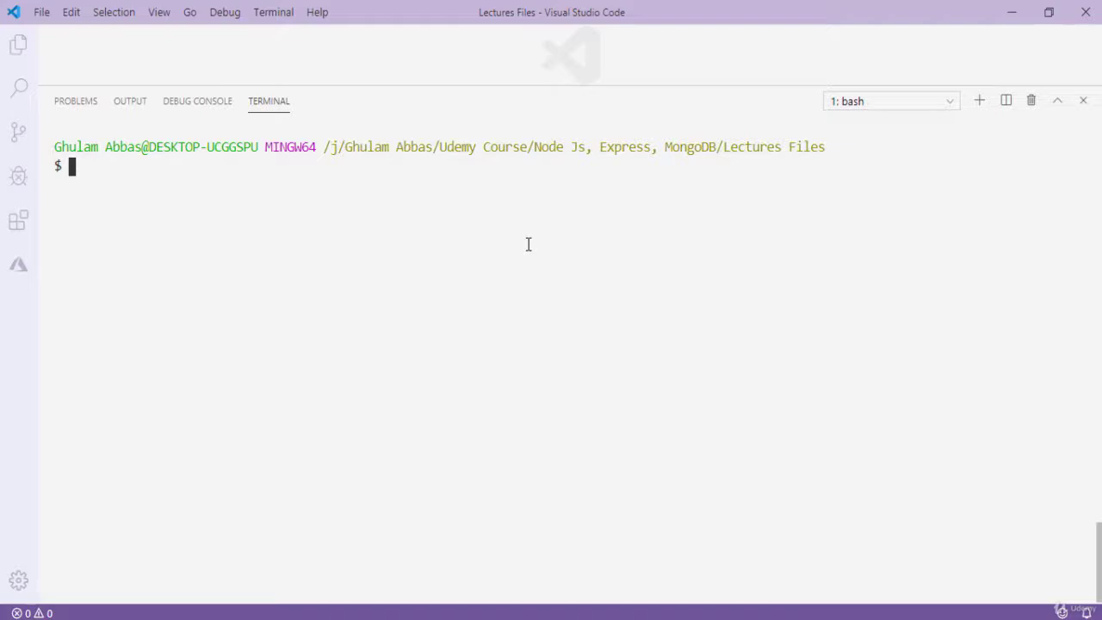
Rerun mongod, checking port 27017, and open a fresh bash terminal.
type("mongod")
key("Return")
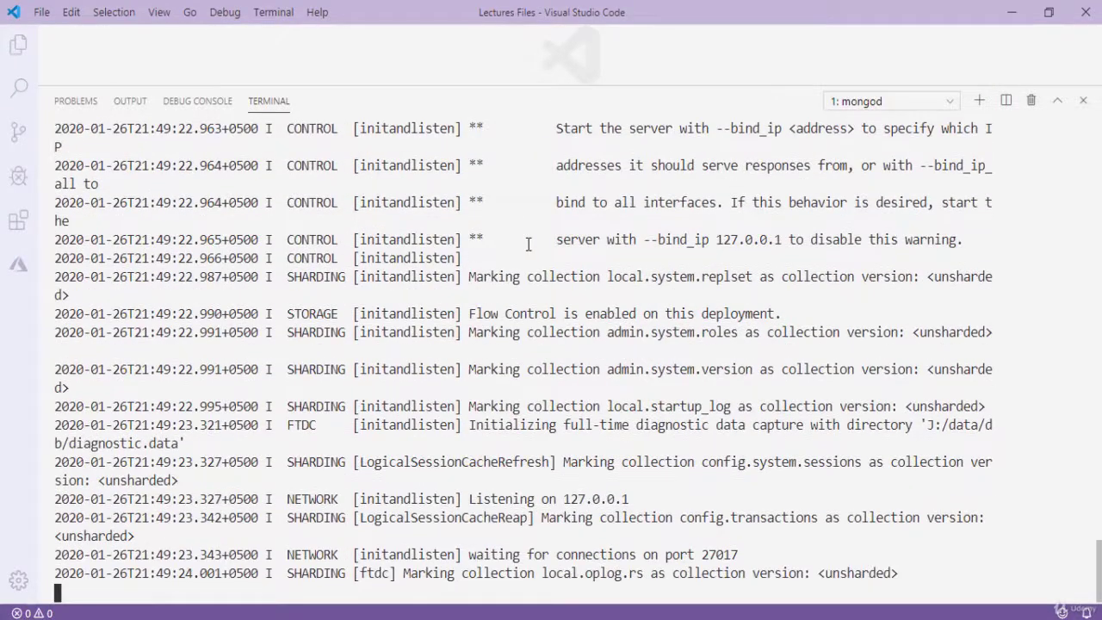
double_click(730, 555)
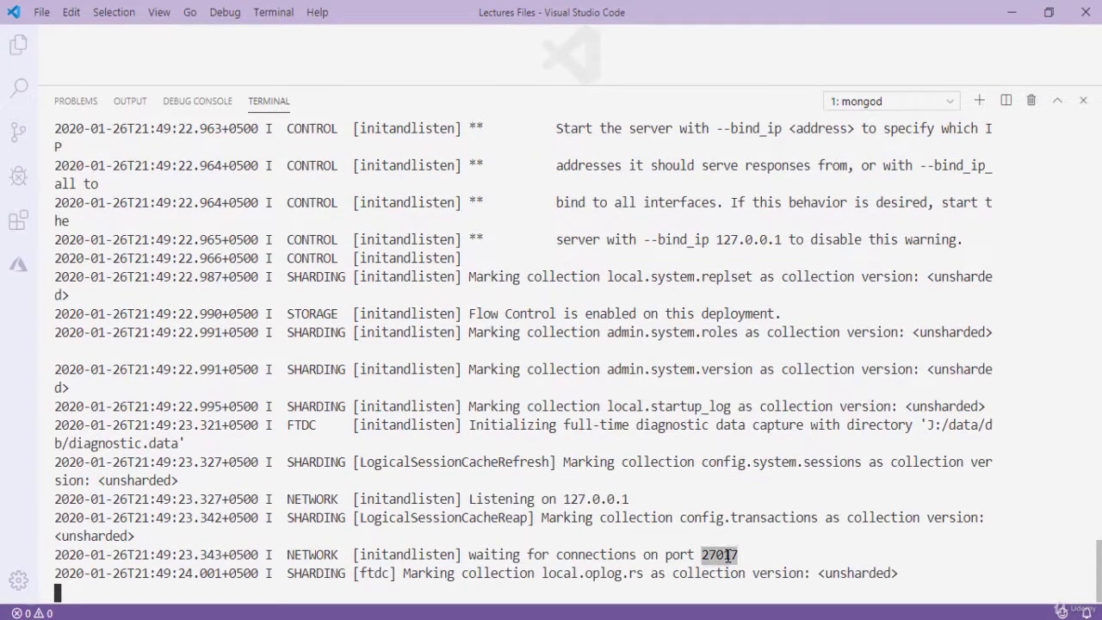
left_click(979, 101)
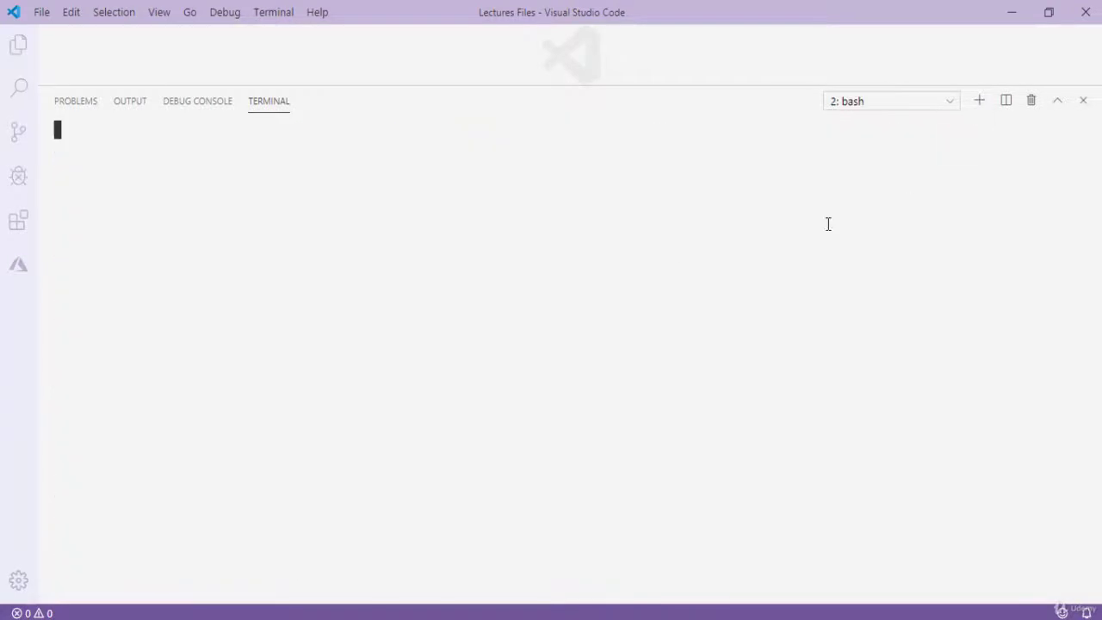
Launch the mongo shell and run 'use amazon' to switch databases.
type("mongo")
key("Return")
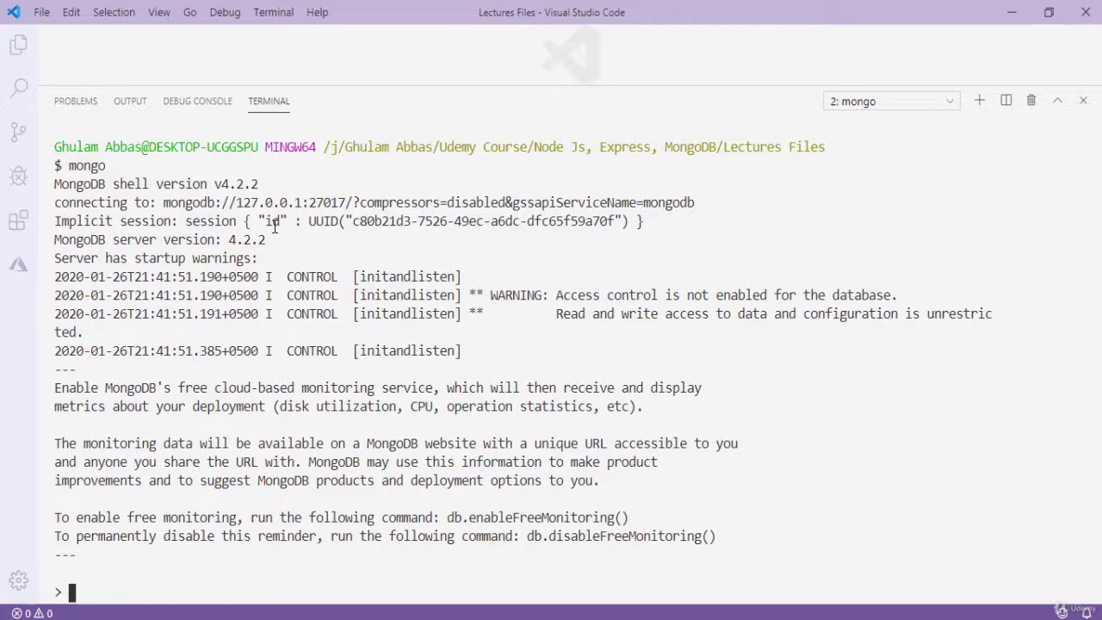
type("use ")
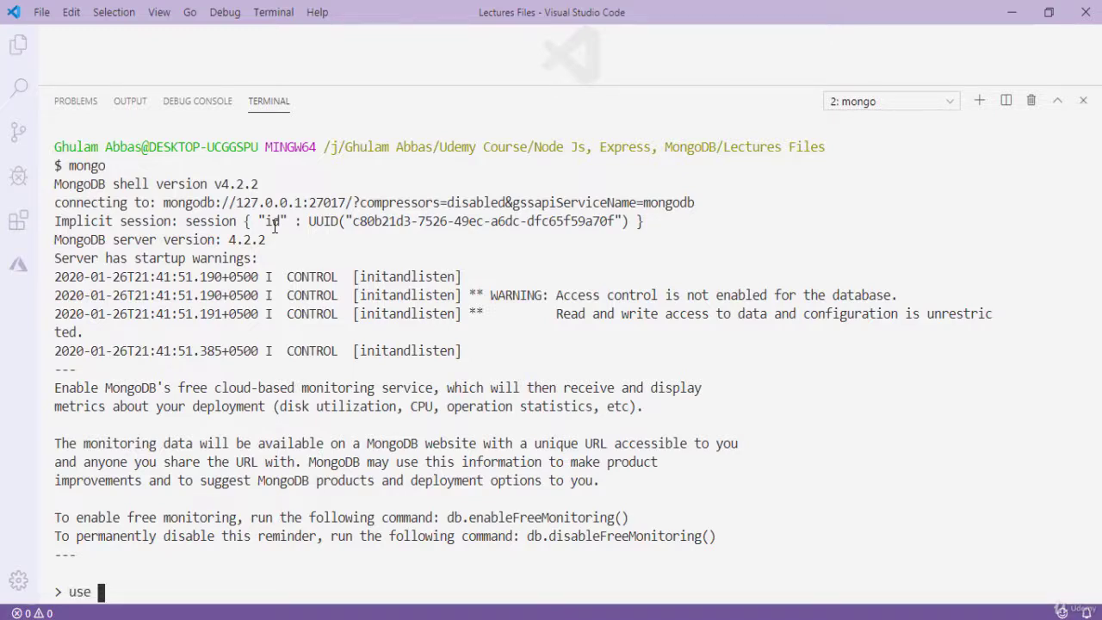
type("amazon")
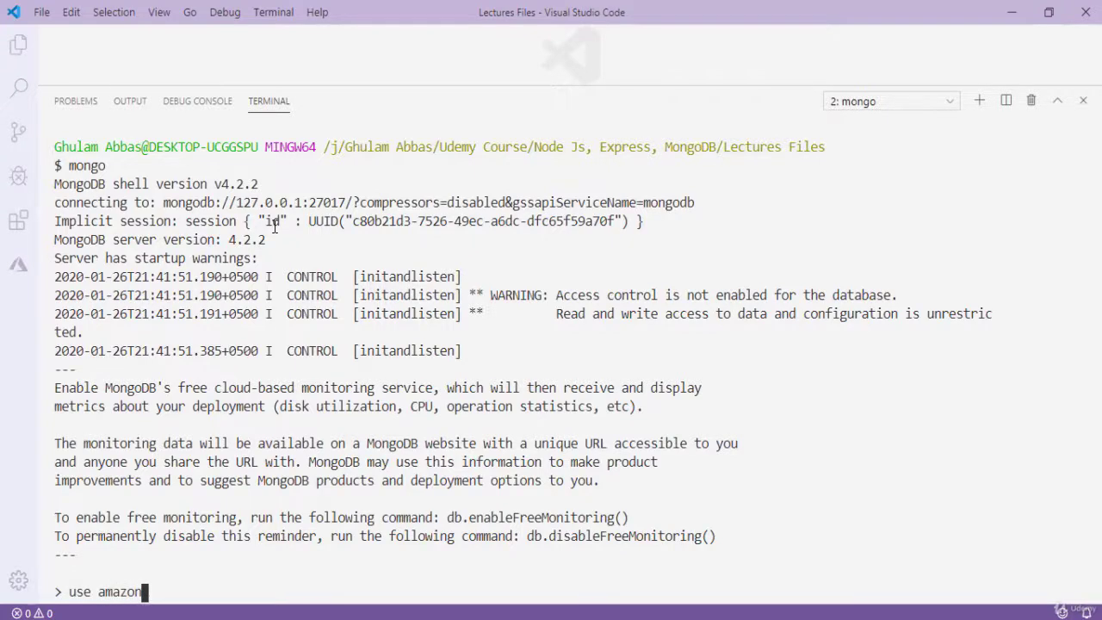
key("Return")
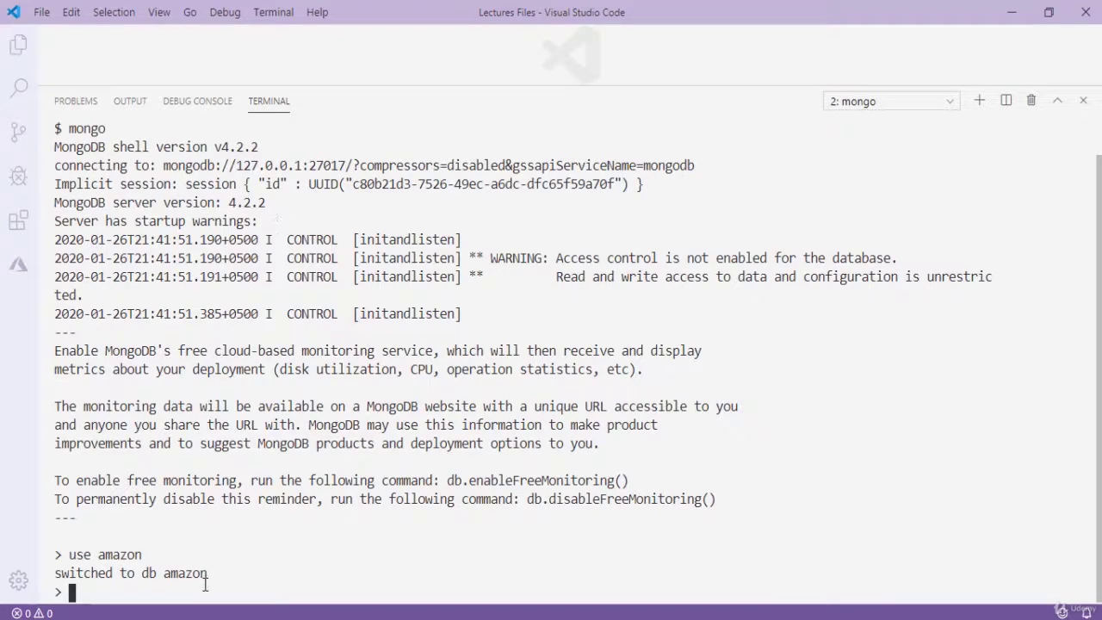
left_click_drag(208, 573, 53, 575)
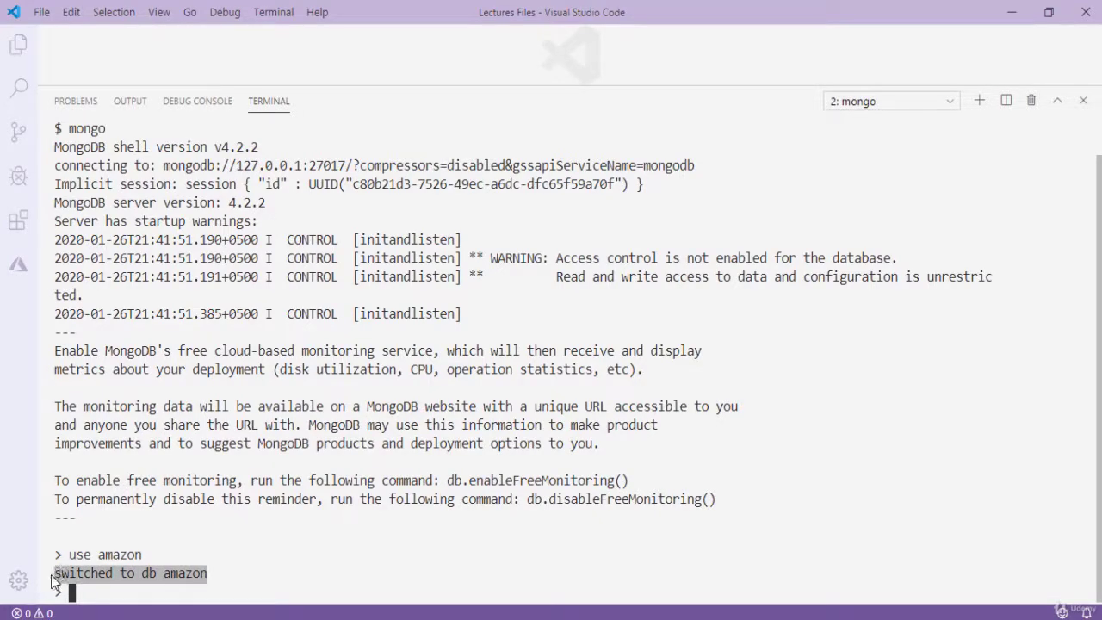
left_click(106, 591)
Run db and confirm it prints amazon as the current database.
type("db")
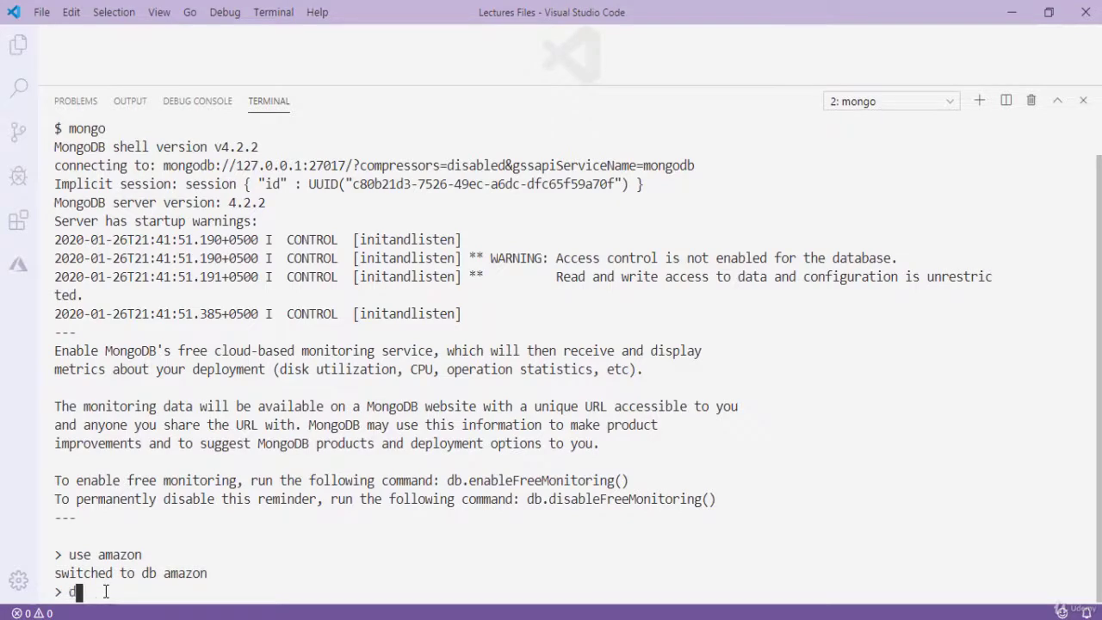
key("Return")
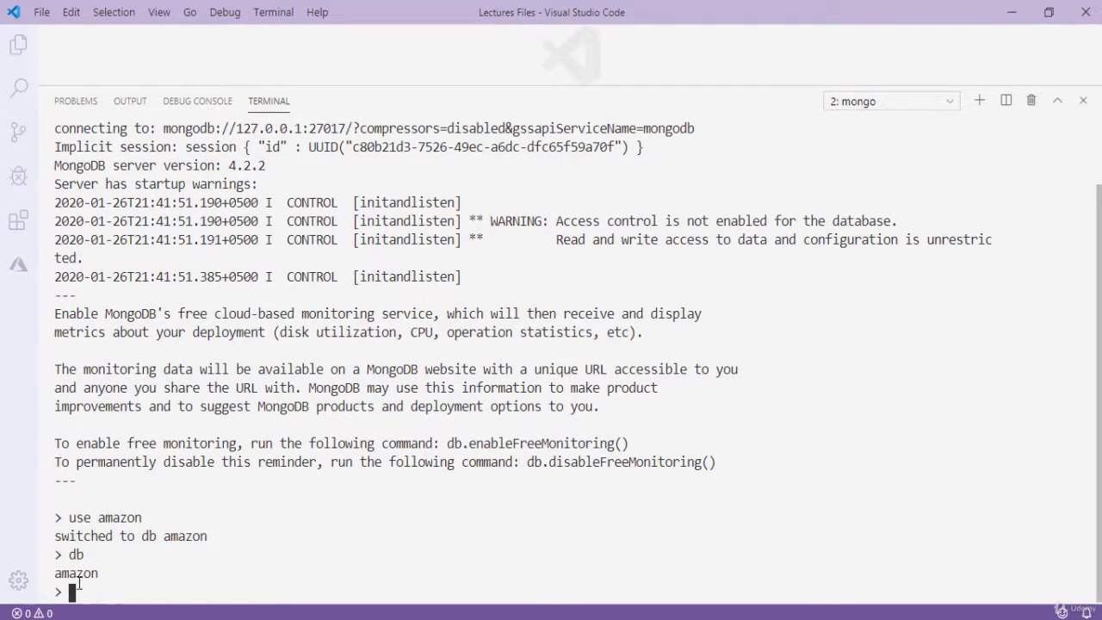
double_click(79, 577)
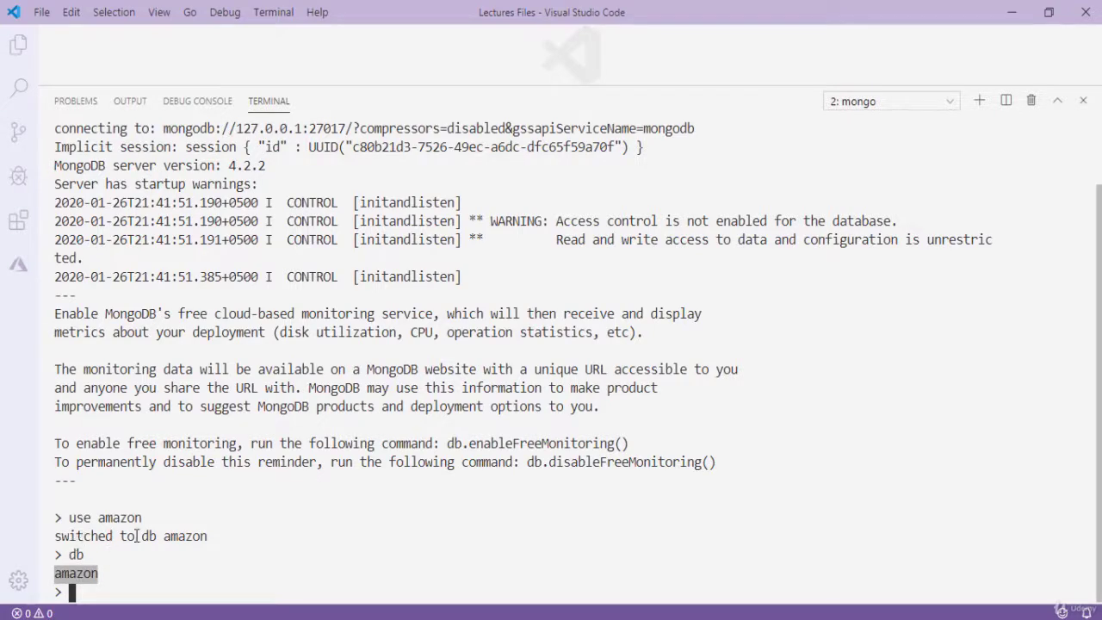
double_click(75, 556)
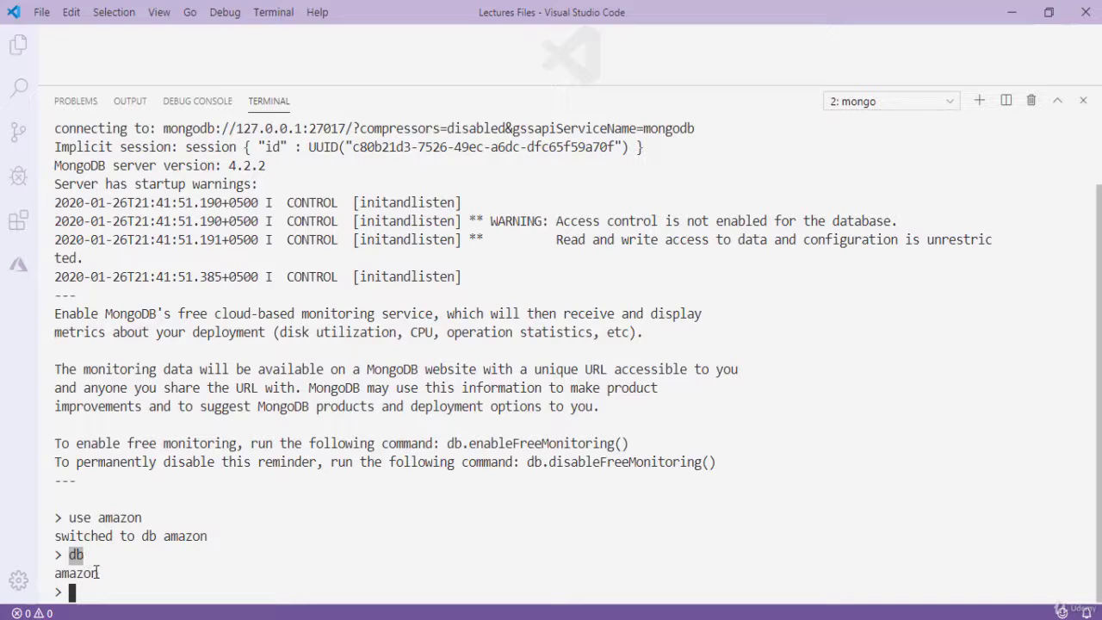
double_click(93, 573)
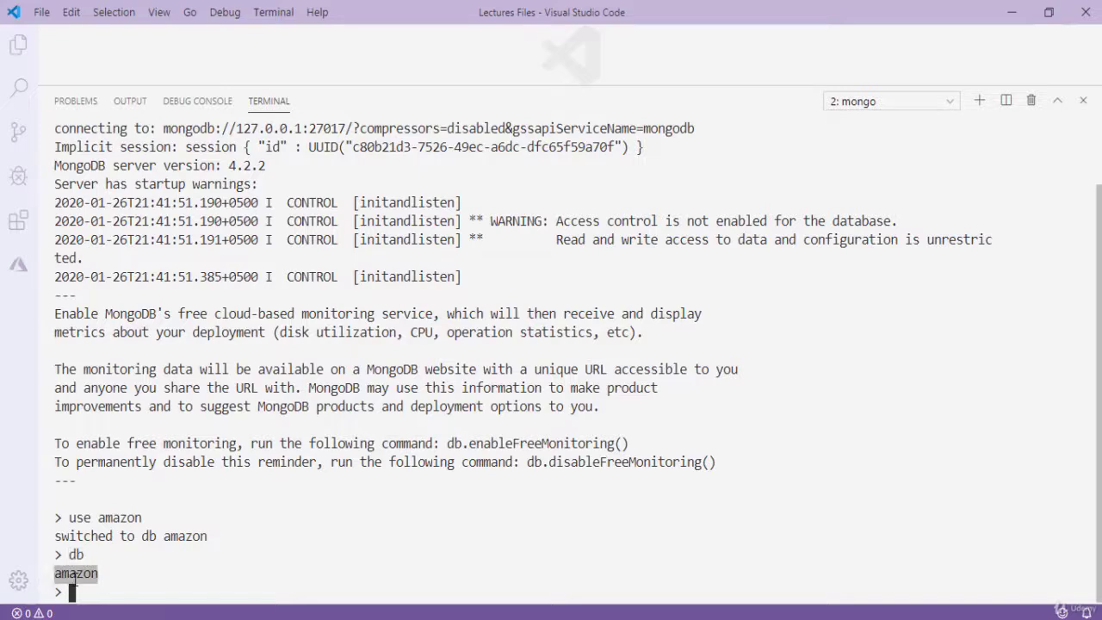
left_click(77, 576)
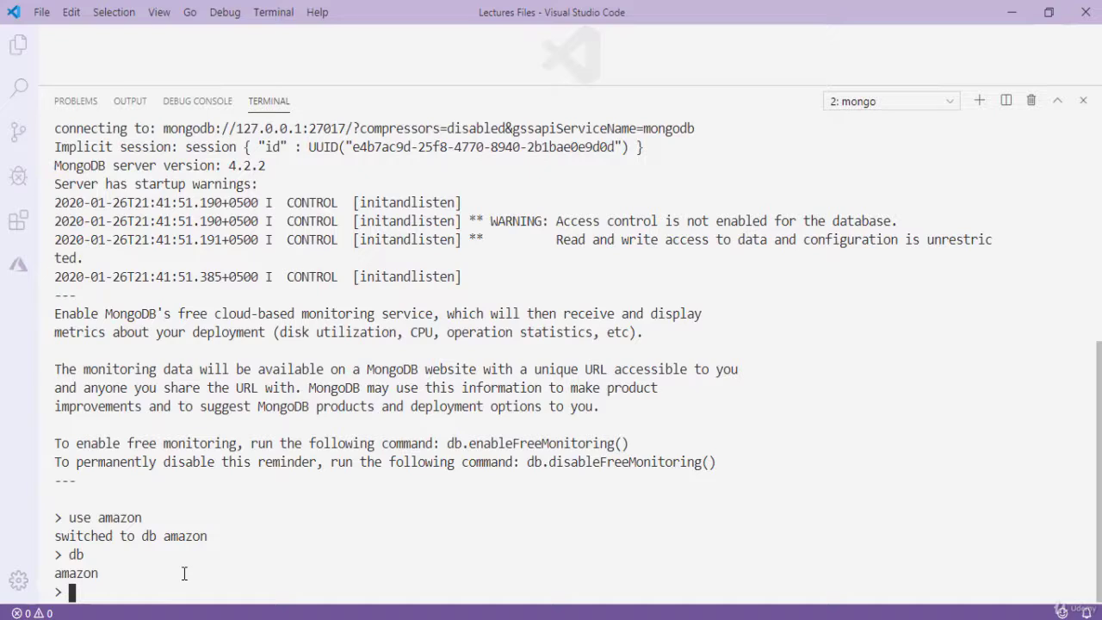
Type 'show dbs' at the mongo prompt, correcting the typo, and run it.
type("show dbs")
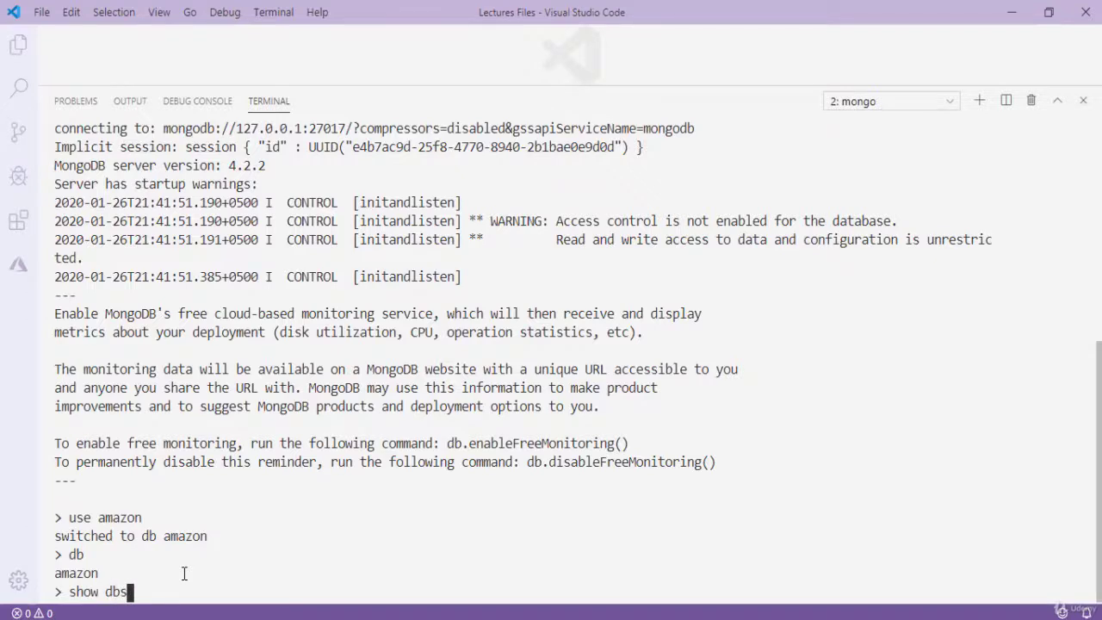
key("Return")
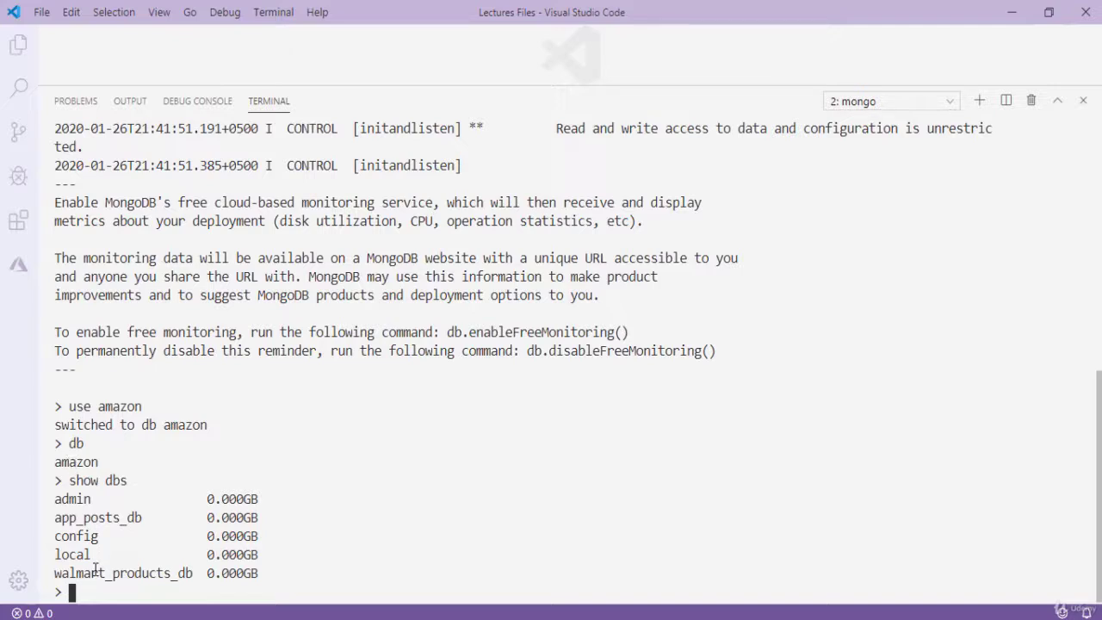
Run db.products.insert({name : "macbook"}) to add the macbook document.
type("db.products")
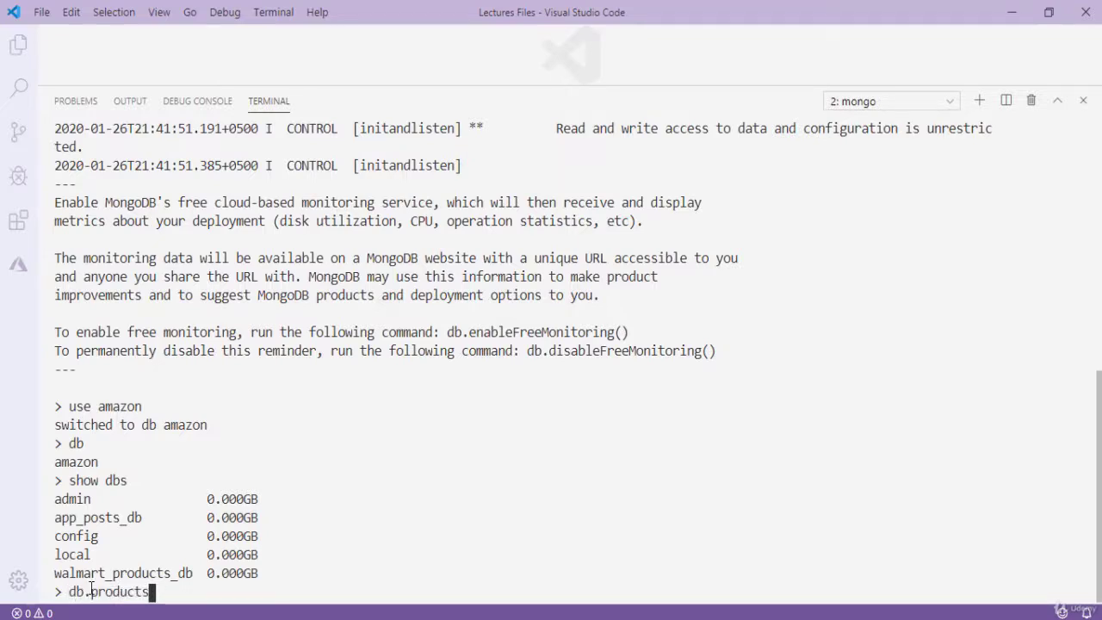
type(".insert()")
key("Left")
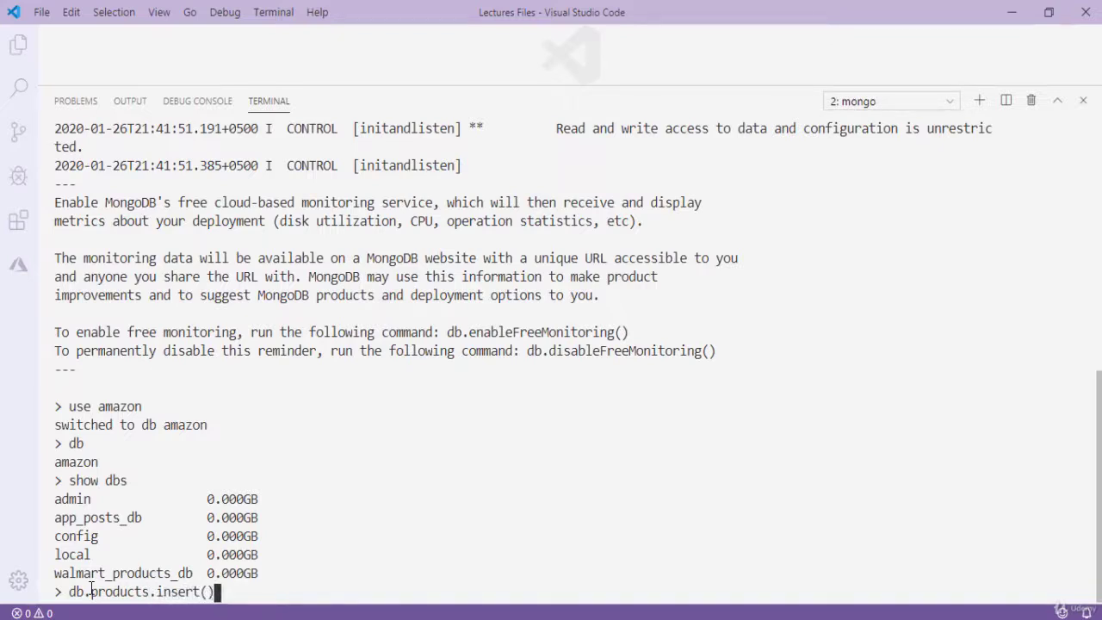
type("{}")
key("Left")
type("name : \"macb")
key("BackSpace")
type("book\"")
key("Right")
key("Right")
key("Return")
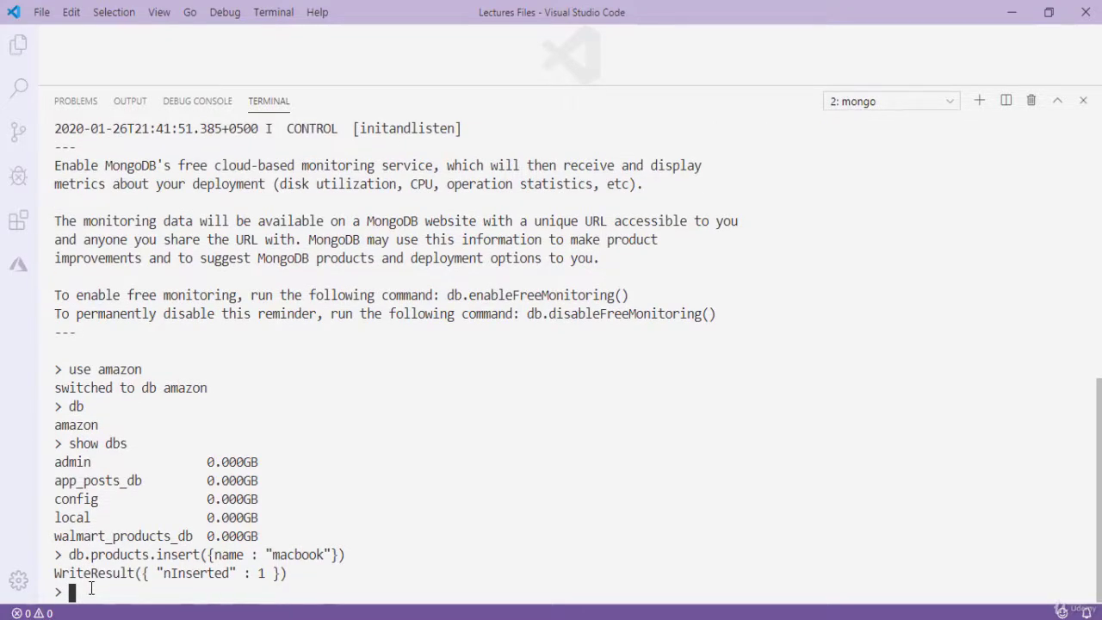
List the databases again with show dbs, retrying after a typo.
type("shoe")
type("dbs")
key("Return")
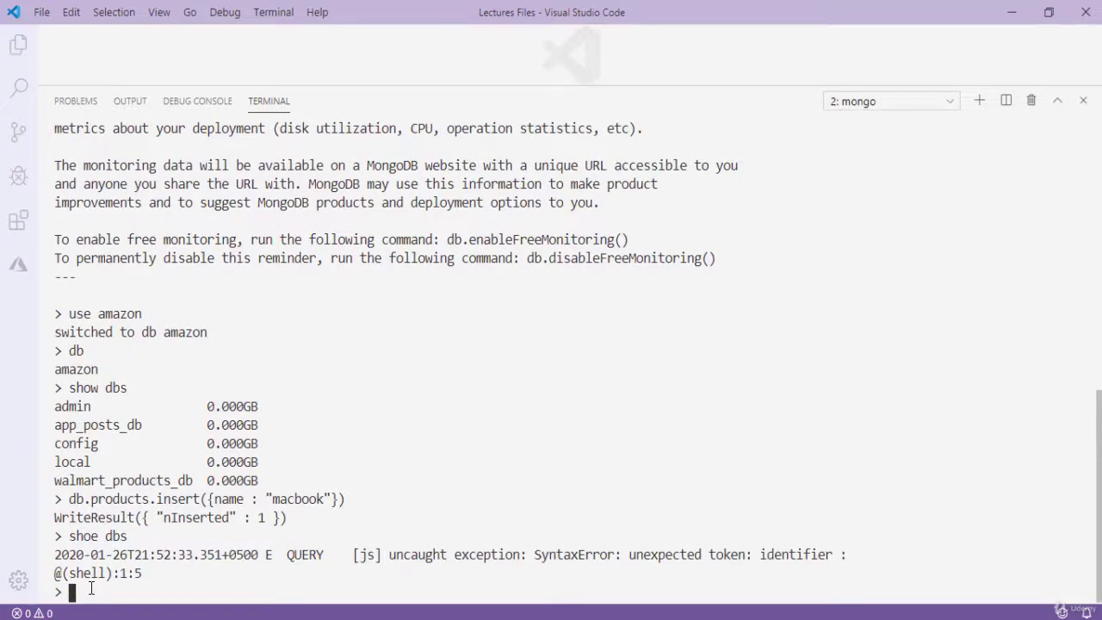
type("shoe")
type(" dbs")
key("Return")
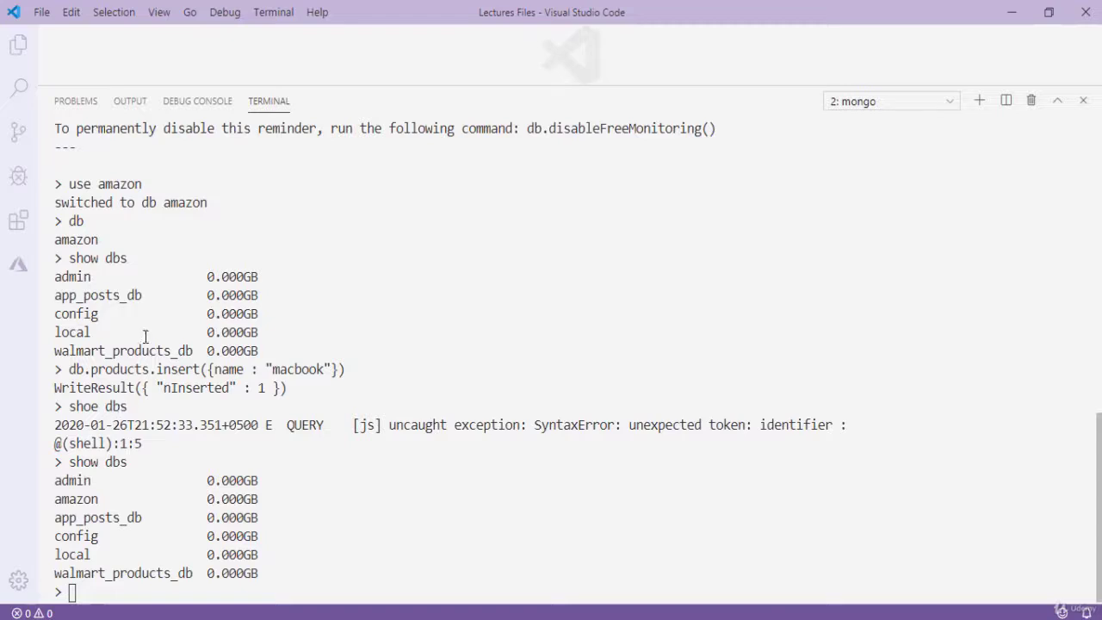
left_click_drag(69, 184, 87, 186)
double_click(107, 184)
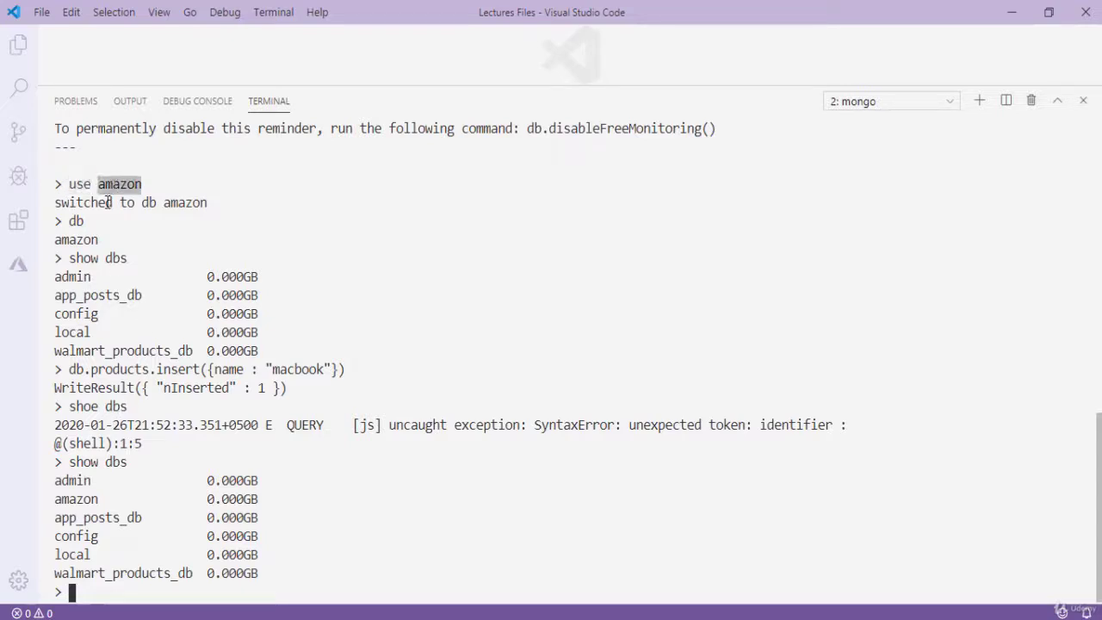
left_click_drag(55, 204, 208, 204)
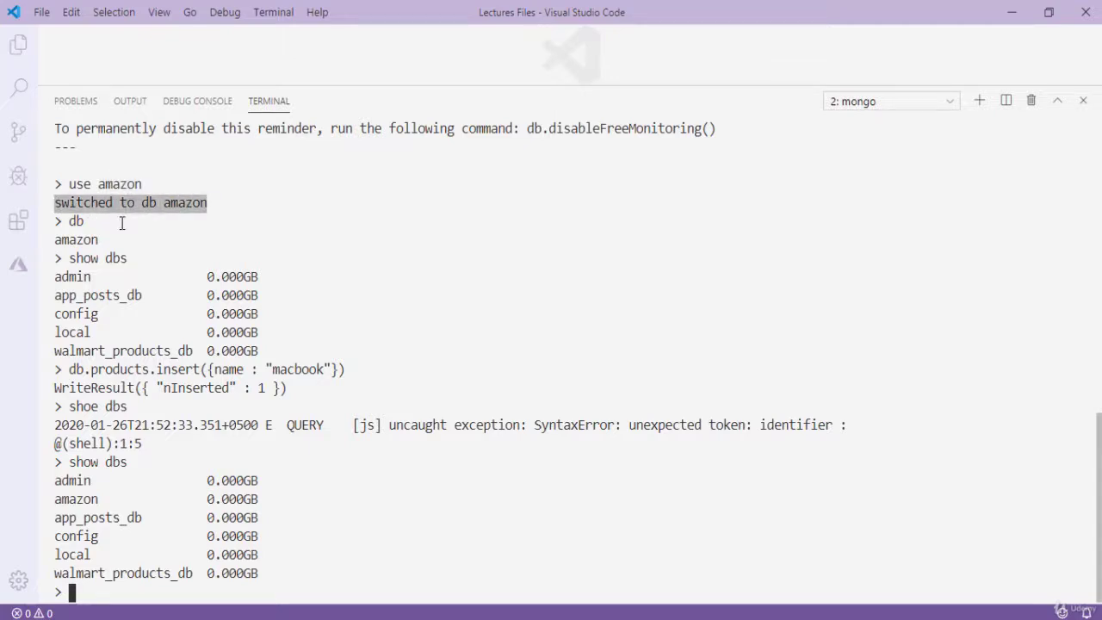
left_click_drag(69, 222, 84, 221)
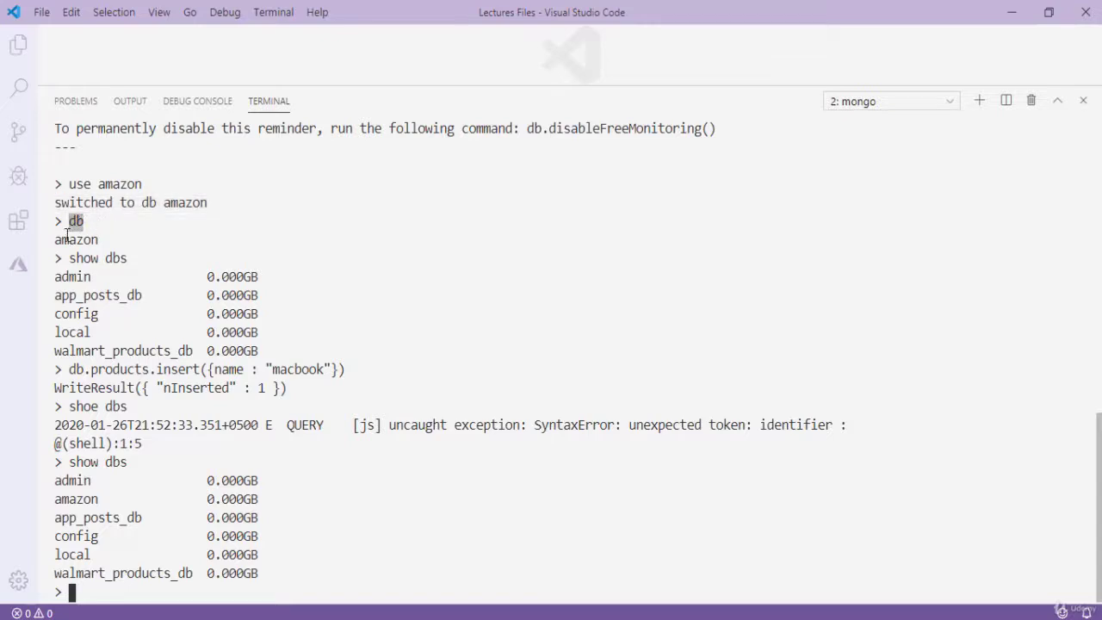
double_click(75, 240)
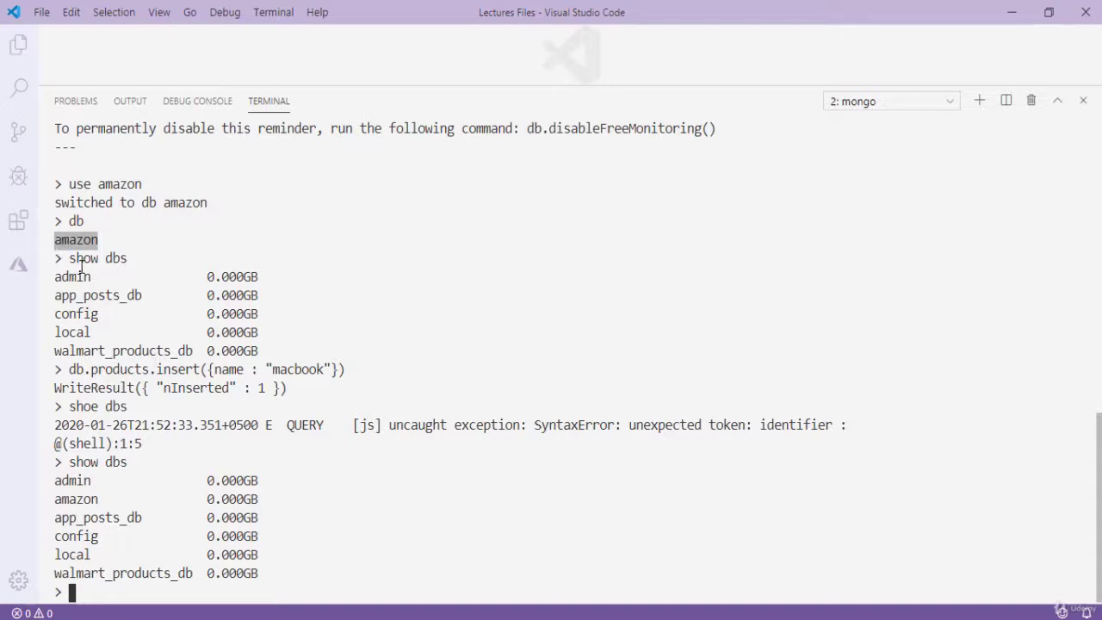
left_click_drag(70, 258, 120, 258)
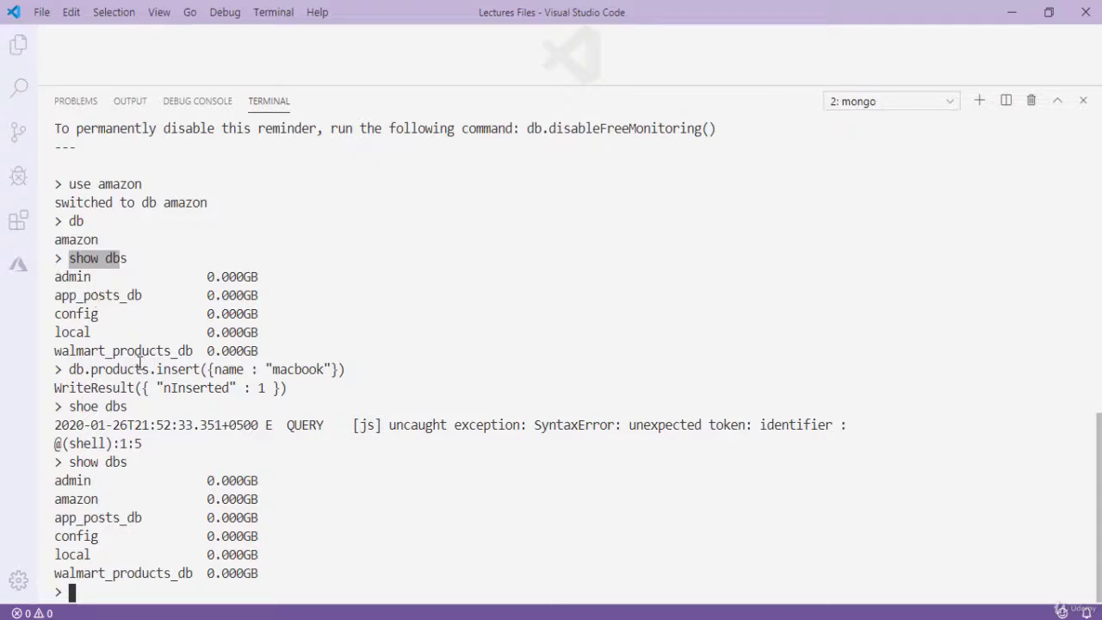
left_click(117, 586)
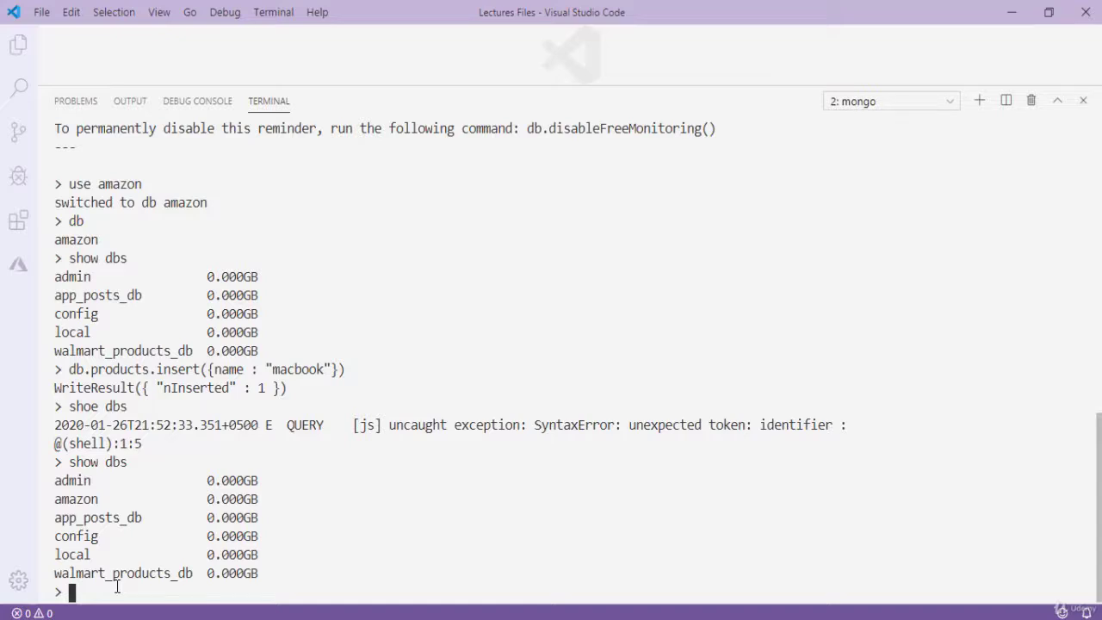
Run db.createCollection("users") in the mongo shell, then type show collections.
type("db.cre")
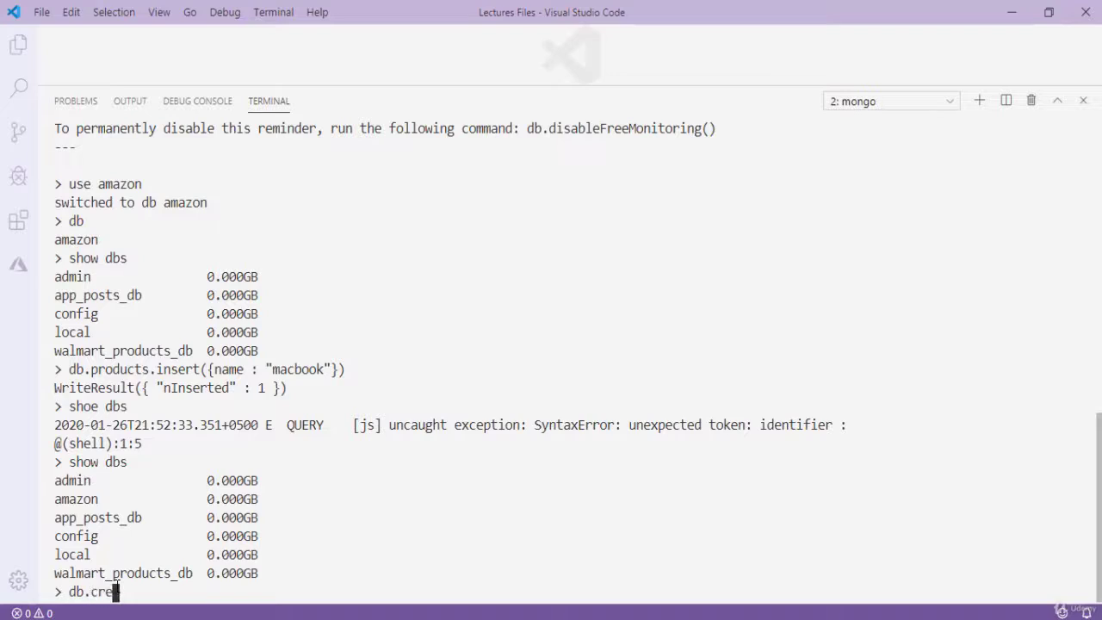
type("ateCollec")
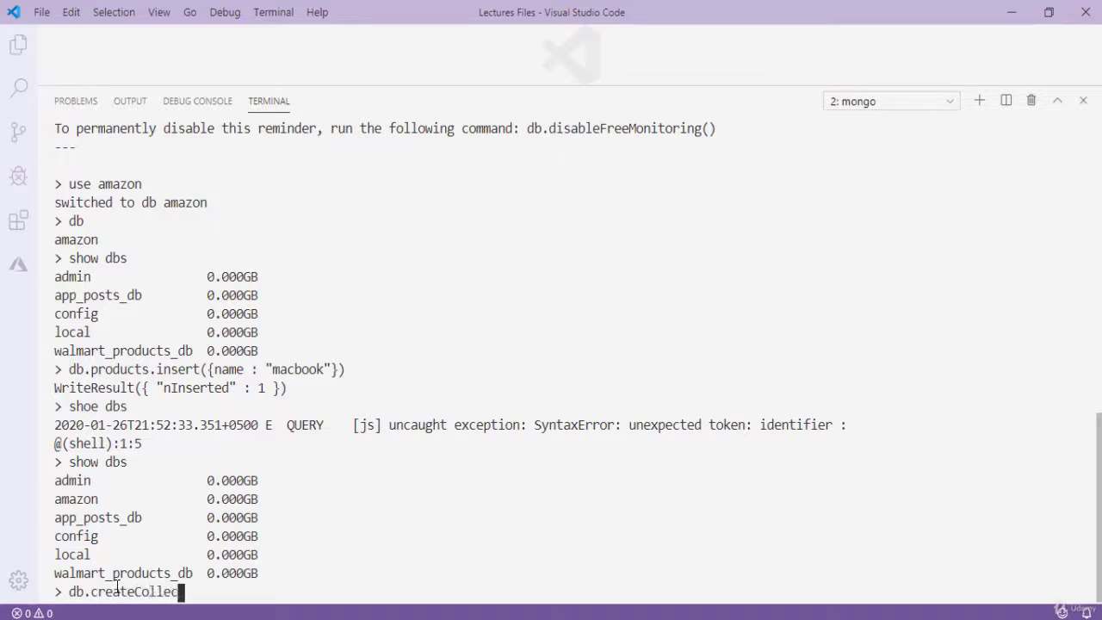
type("tion()")
key("Left")
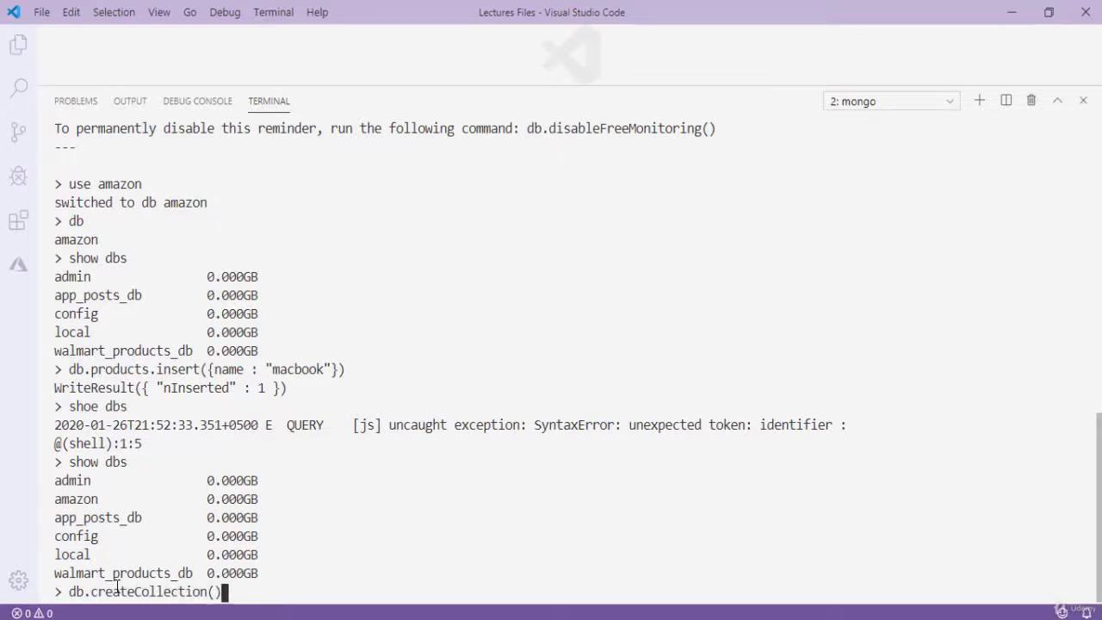
type("\"\"")
key("Left")
type("users")
key("End")
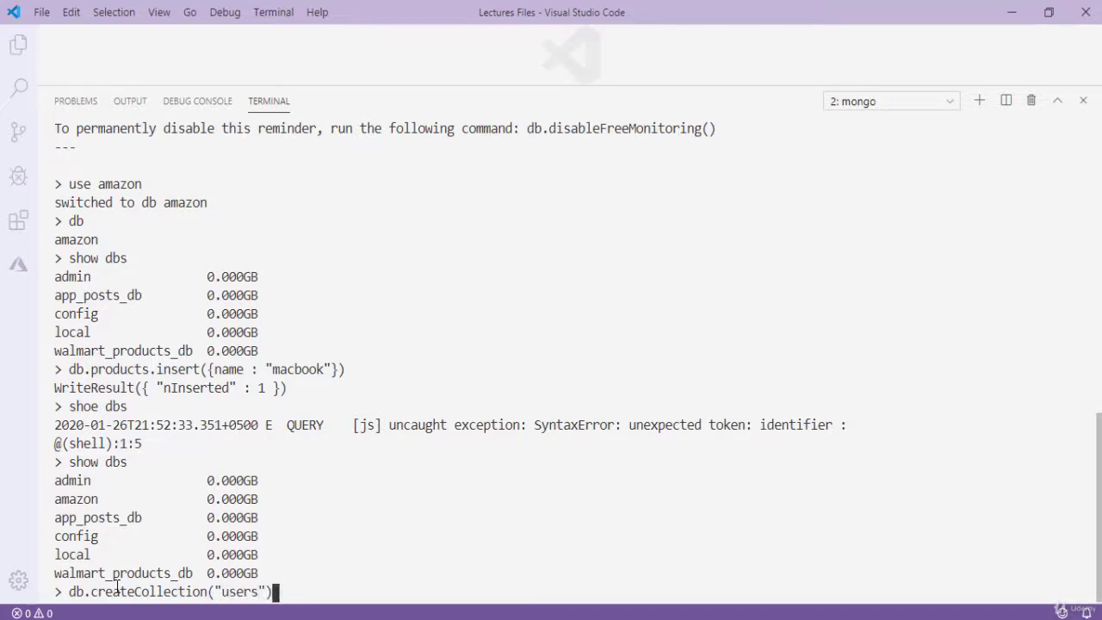
key("Return")
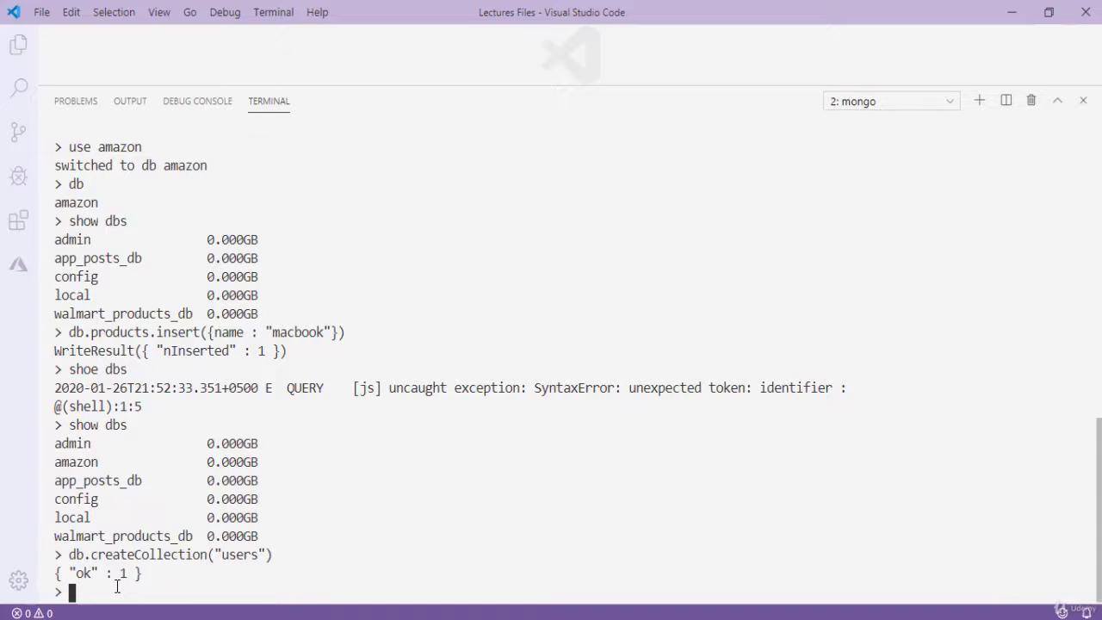
type("show collec")
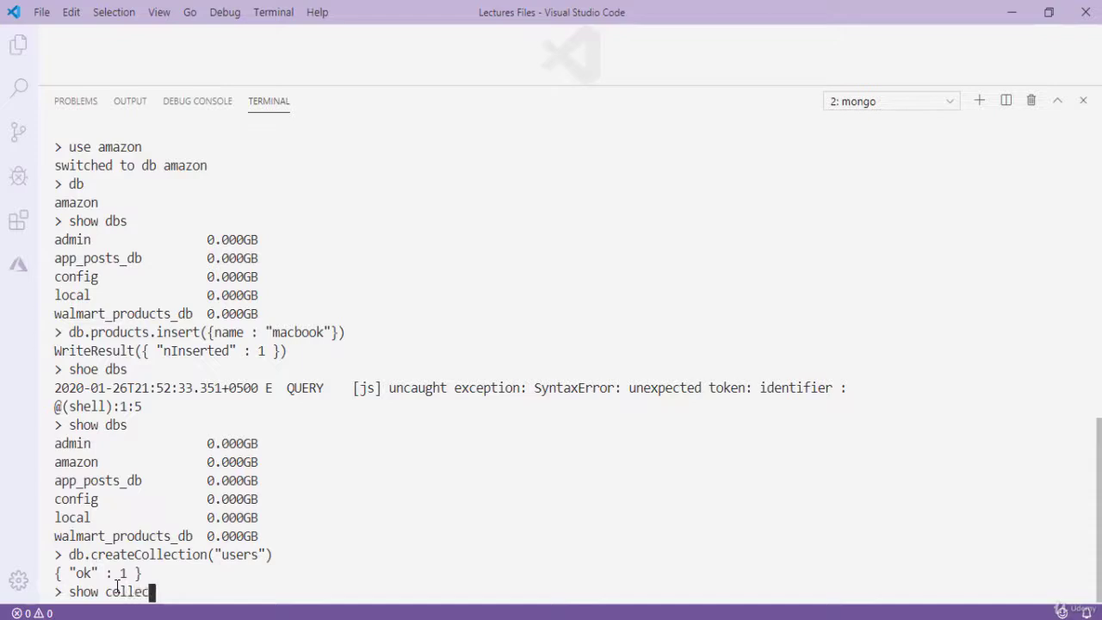
type("tions")
List the amazon collections, products and users, and highlight the products name.
key("Return")
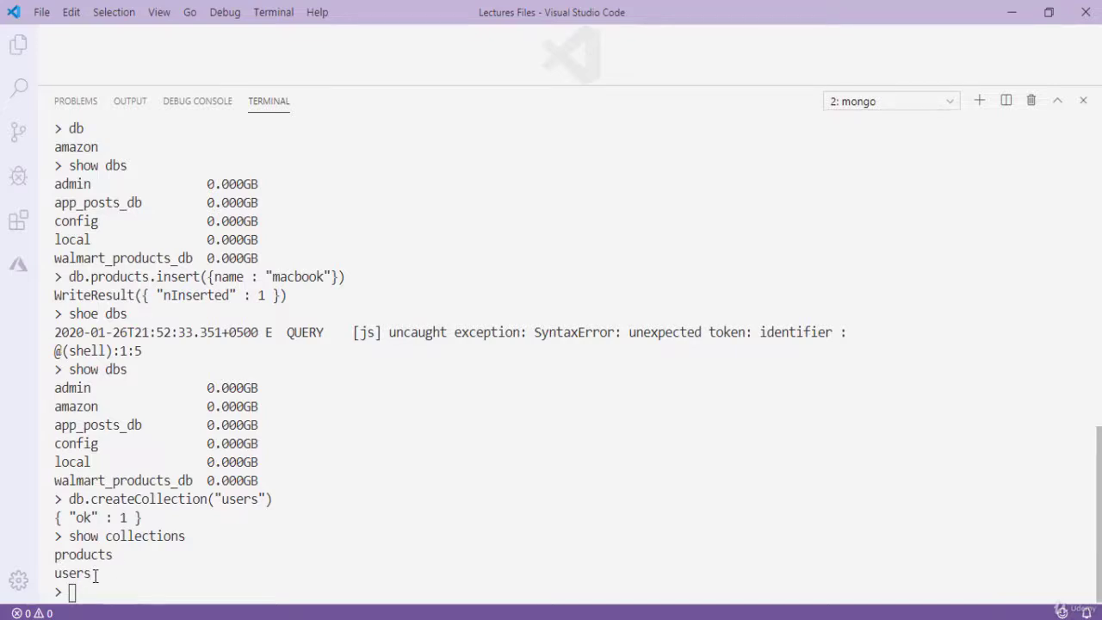
left_click(55, 570)
left_click_drag(56, 571, 113, 555)
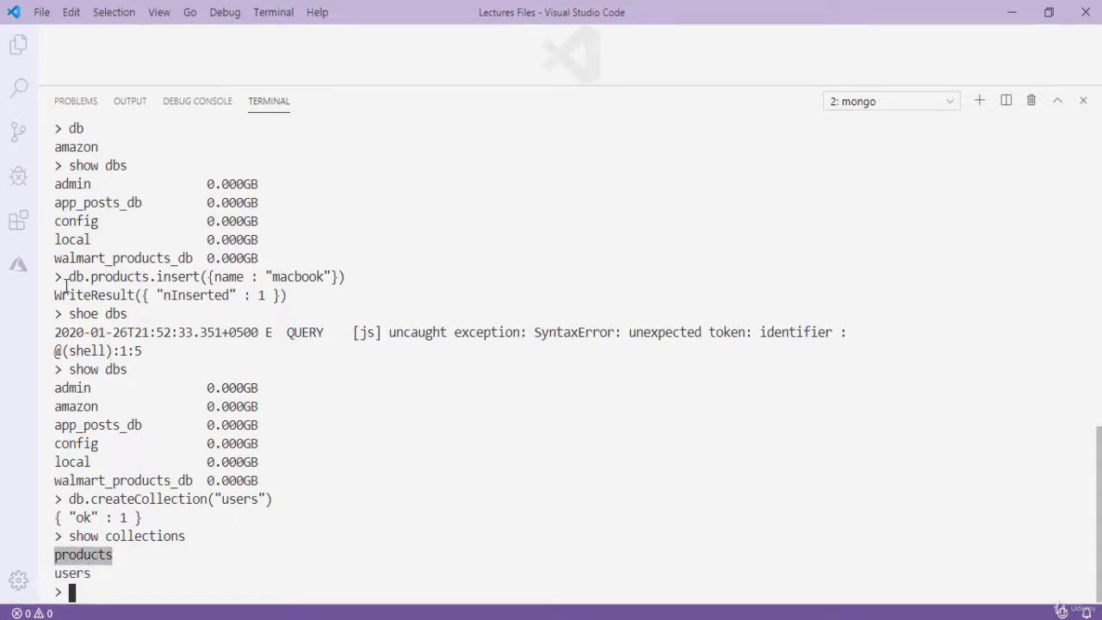
Highlight the db.products.insert command and the users createCollection command in the terminal.
left_click_drag(68, 277, 345, 278)
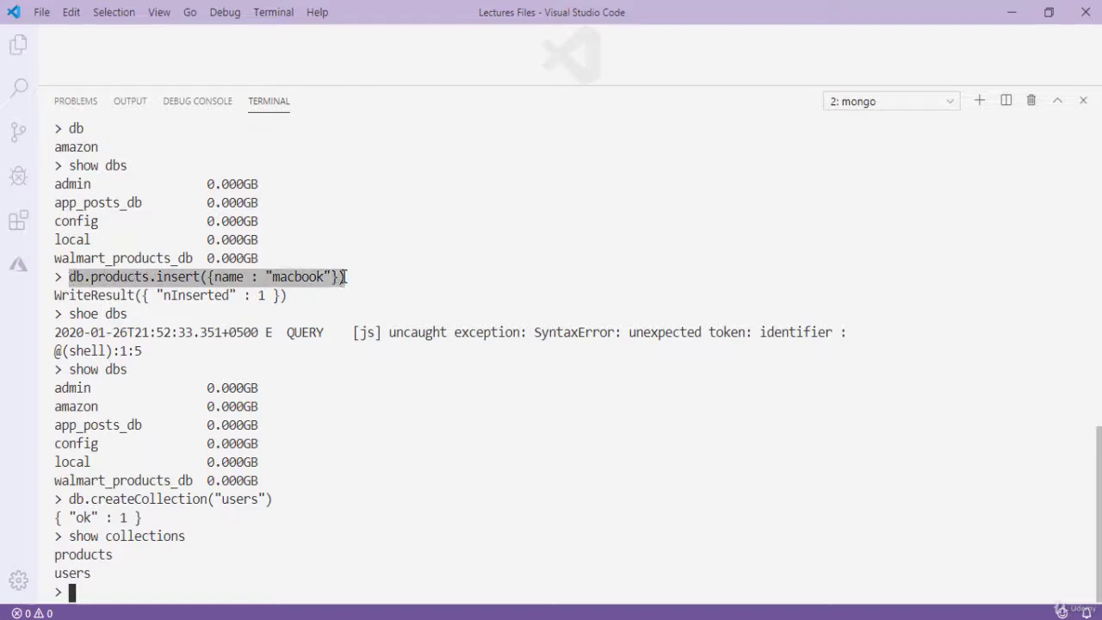
double_click(142, 277)
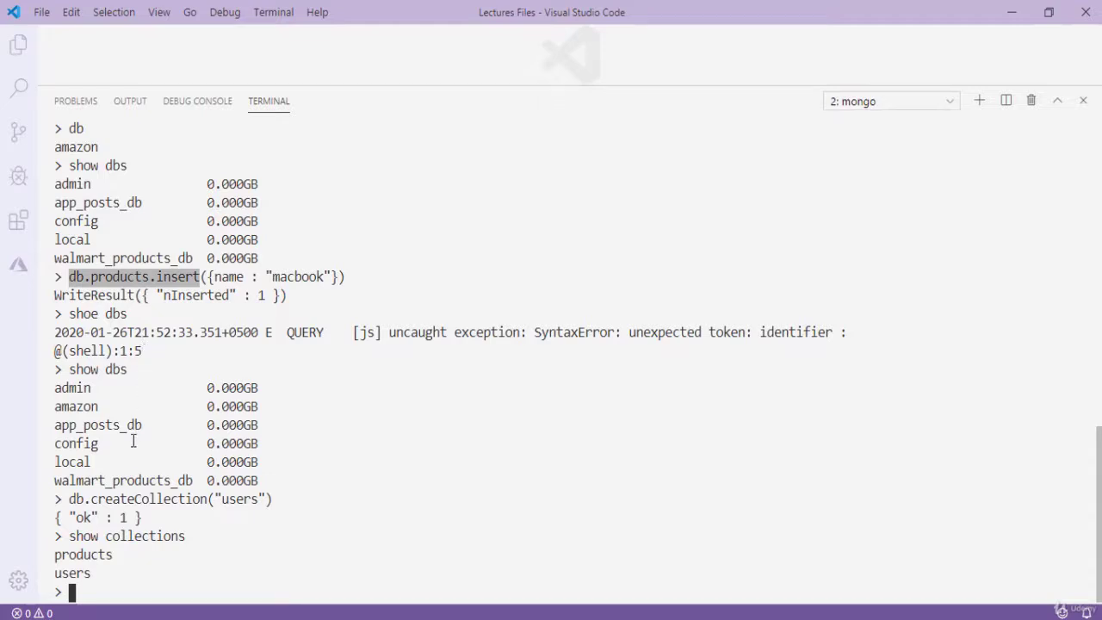
left_click_drag(68, 499, 273, 496)
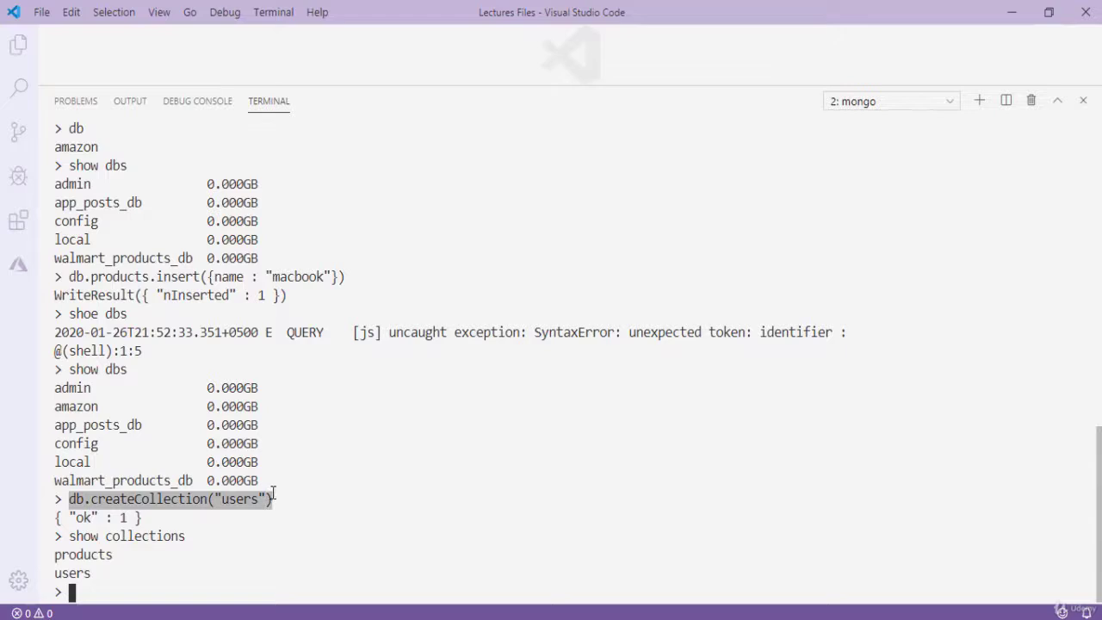